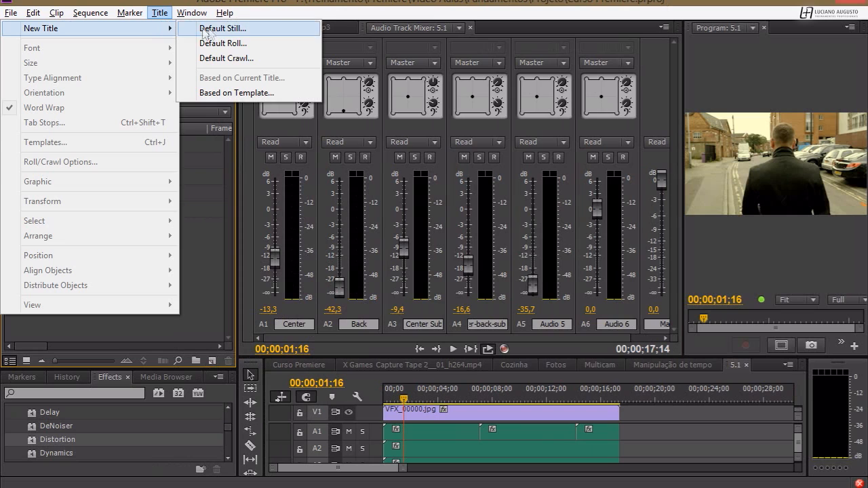
Create a new default still title named Texto with the preset video settings and position its editor window
click(242, 33)
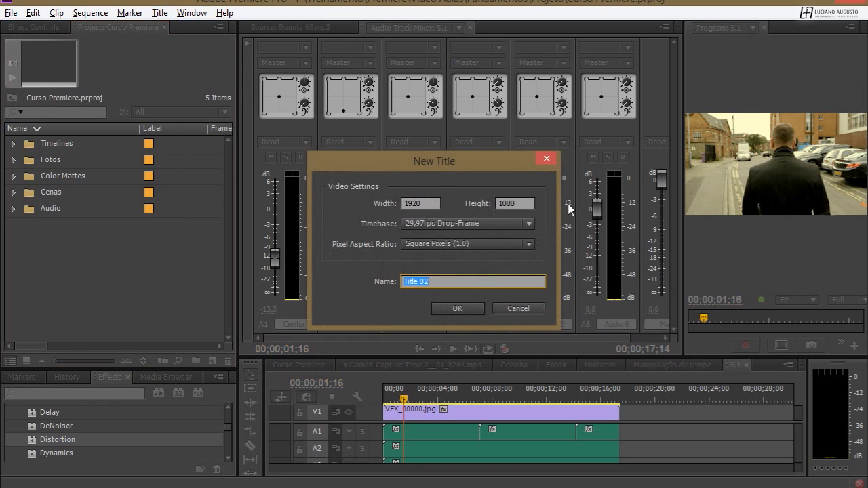
text(Texto)
key(Return)
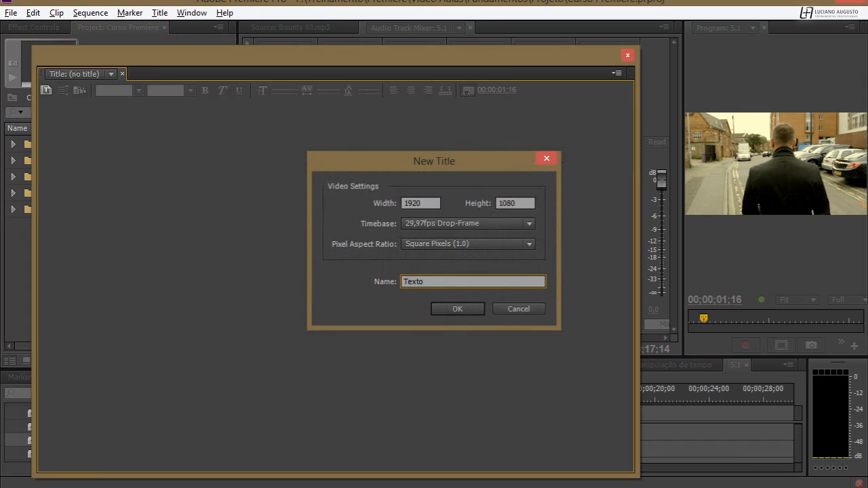
drag(372, 59, 449, 25)
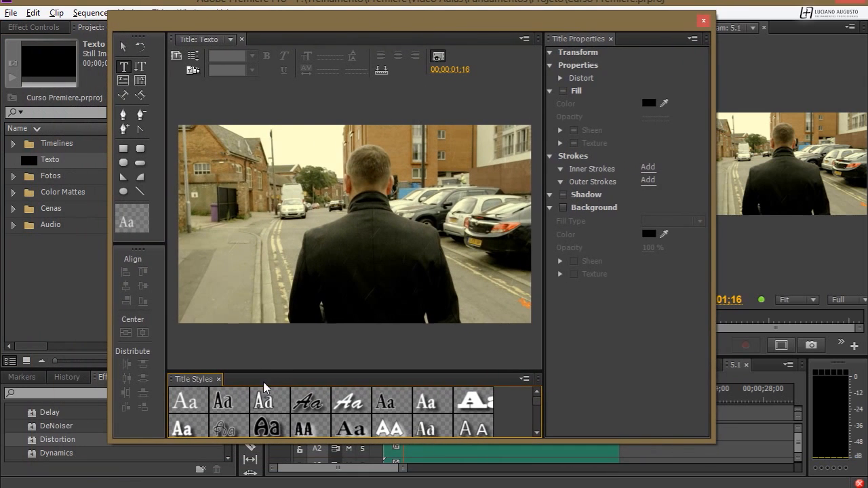
Enlarge the Title Styles panel and look through the available styles and the style library options
drag(266, 371, 289, 249)
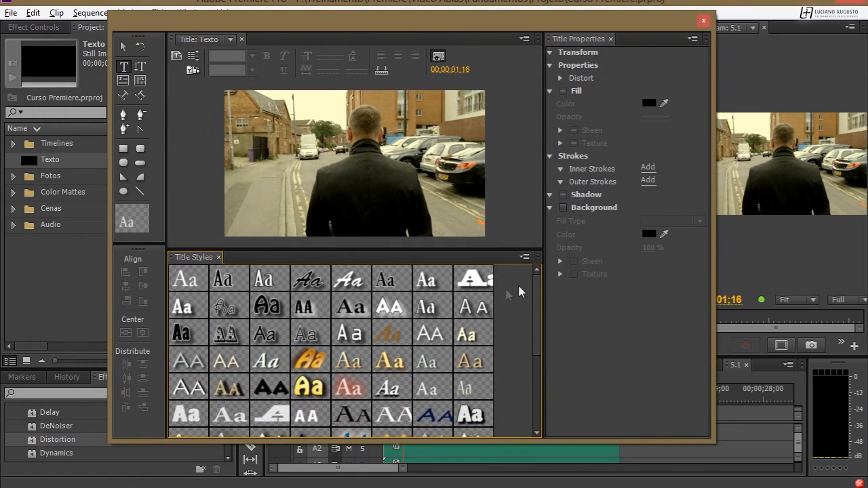
mouse_move(539, 293)
mouse_down()
mouse_move(539, 356)
mouse_move(528, 385)
mouse_move(544, 355)
mouse_move(530, 286)
mouse_up()
drag(526, 287, 533, 381)
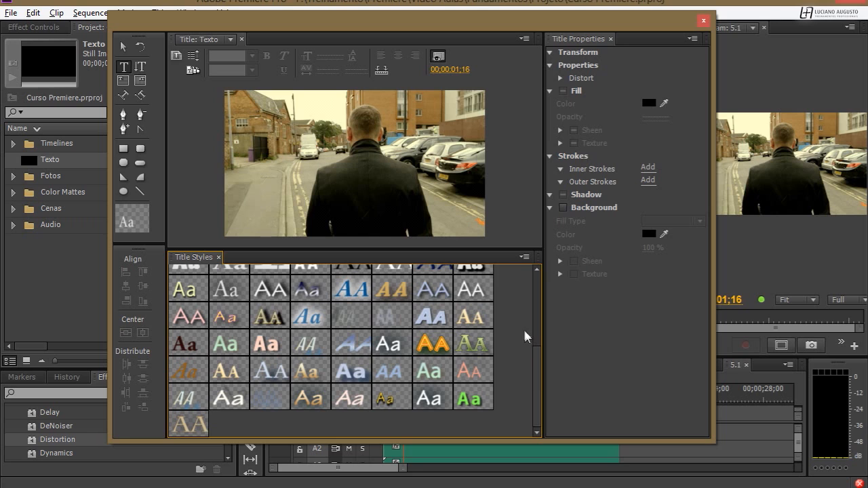
click(524, 258)
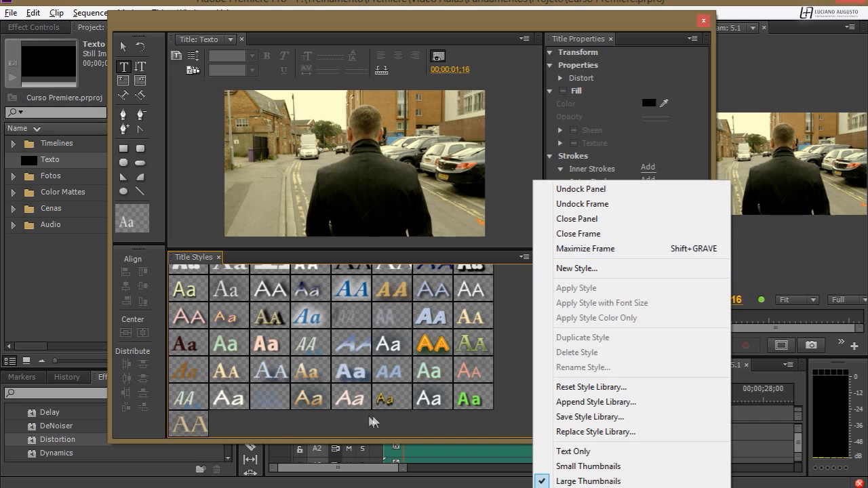
click(302, 429)
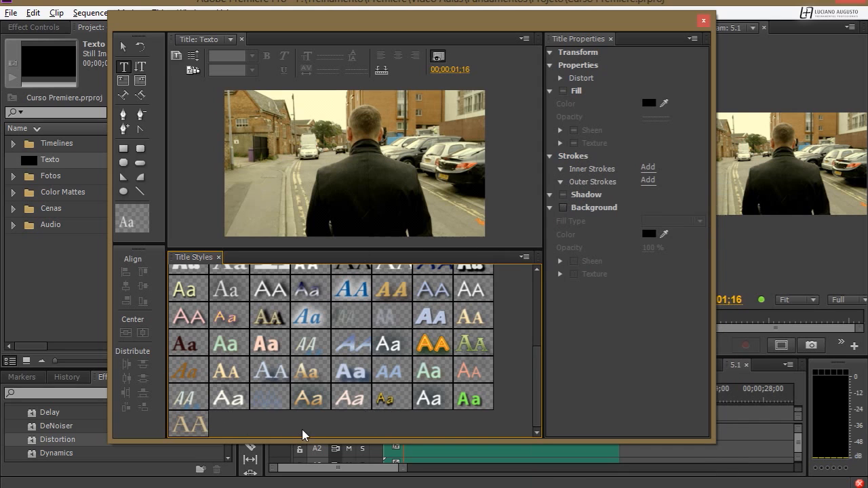
Close the Title Styles panel and check where it can be reopened in the list of available panels
click(219, 258)
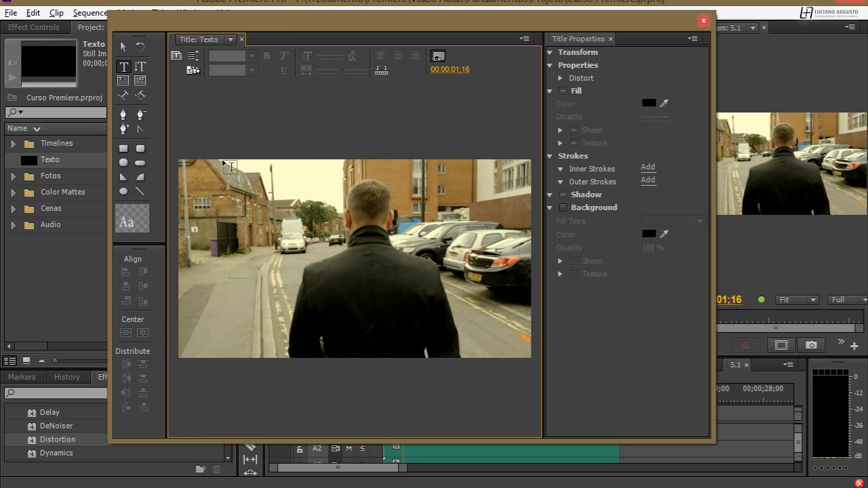
drag(280, 22, 252, 80)
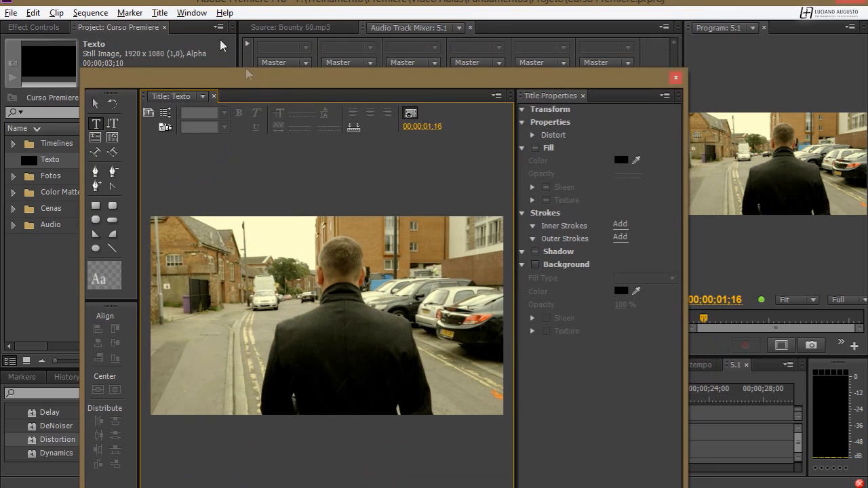
click(192, 13)
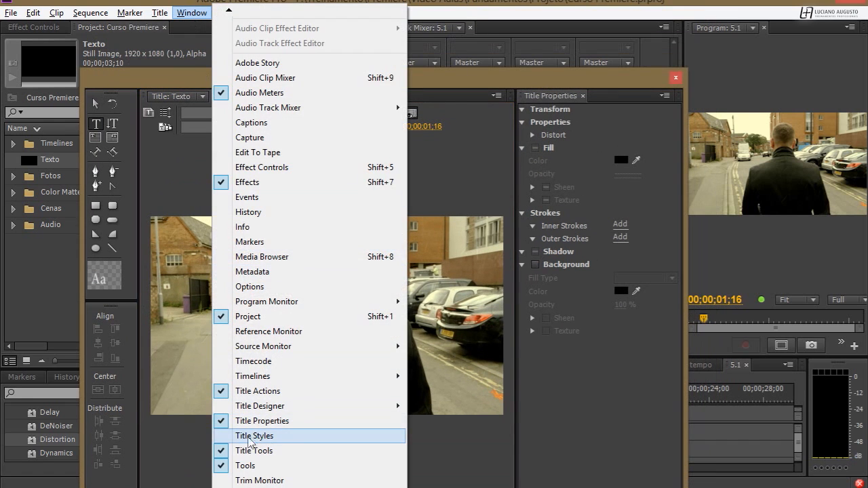
click(488, 70)
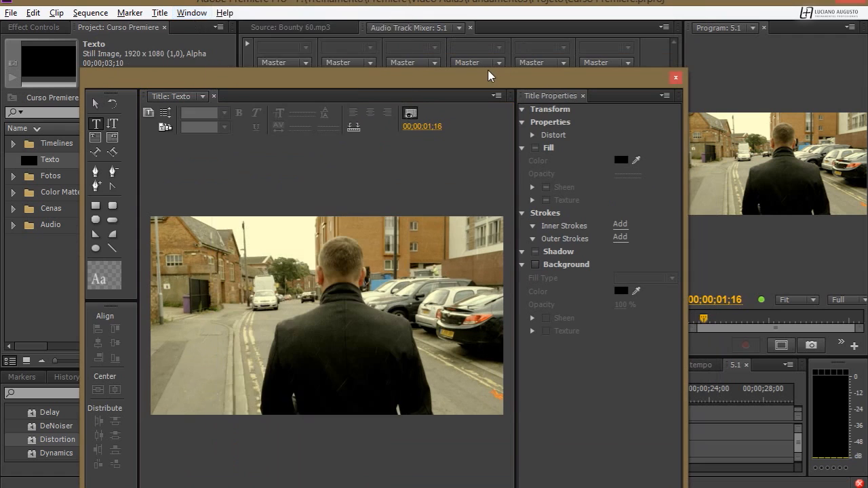
drag(487, 69, 482, 15)
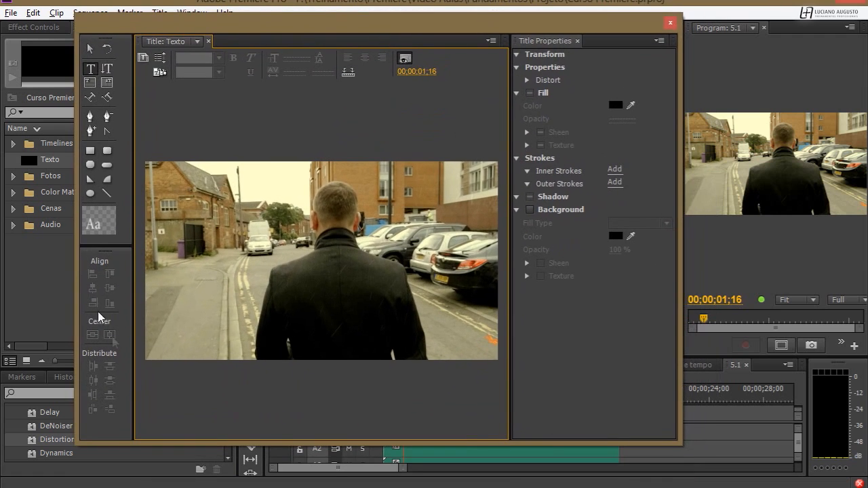
Draw four white circles of different sizes across the title frame, the last one about 348 wide, using the Ellipse tool
click(90, 165)
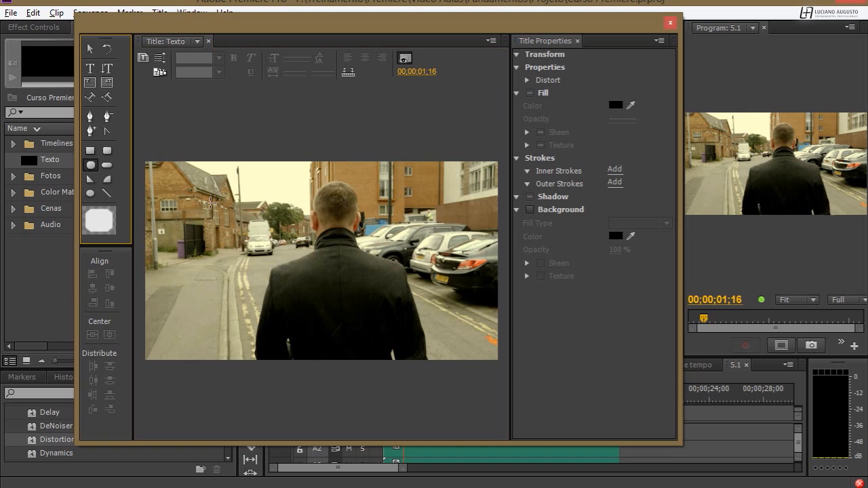
click(91, 193)
mouse_move(158, 192)
mouse_down()
mouse_move(198, 231)
mouse_move(280, 261)
mouse_up()
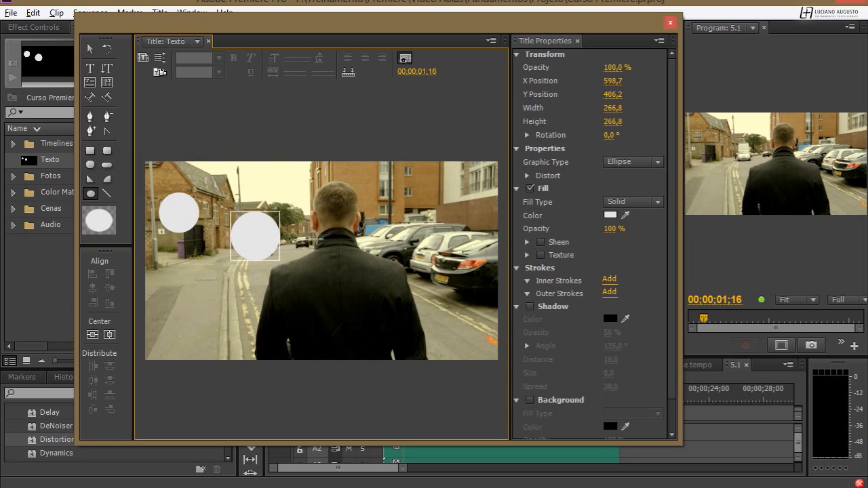
mouse_move(334, 191)
mouse_down()
mouse_move(378, 234)
mouse_move(477, 287)
mouse_up()
Select all four circles together and align them by their top edges
click(90, 49)
shift+click(356, 230)
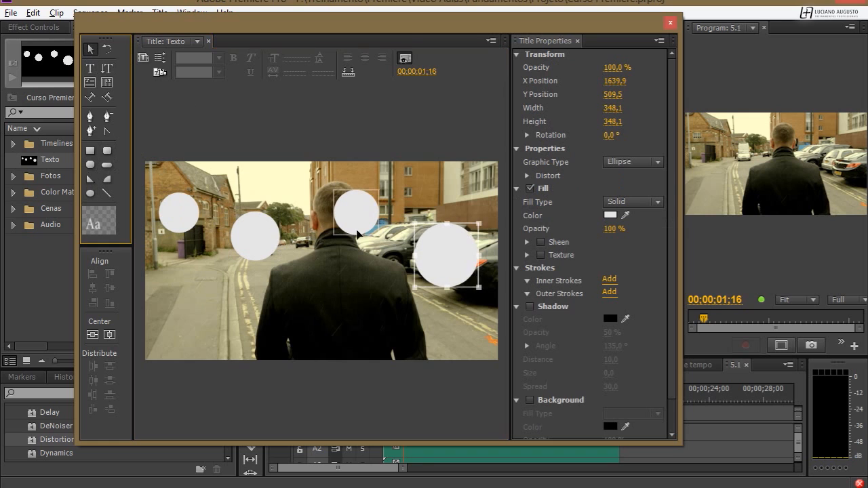
shift+click(264, 247)
shift+click(190, 224)
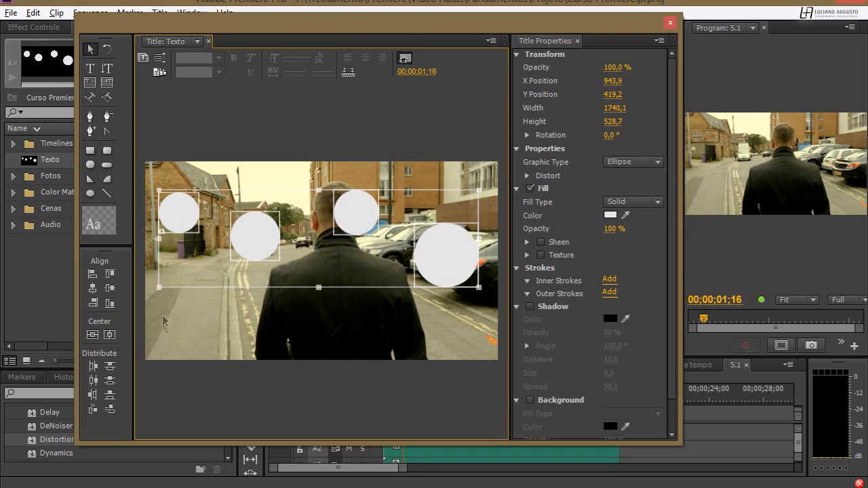
click(110, 274)
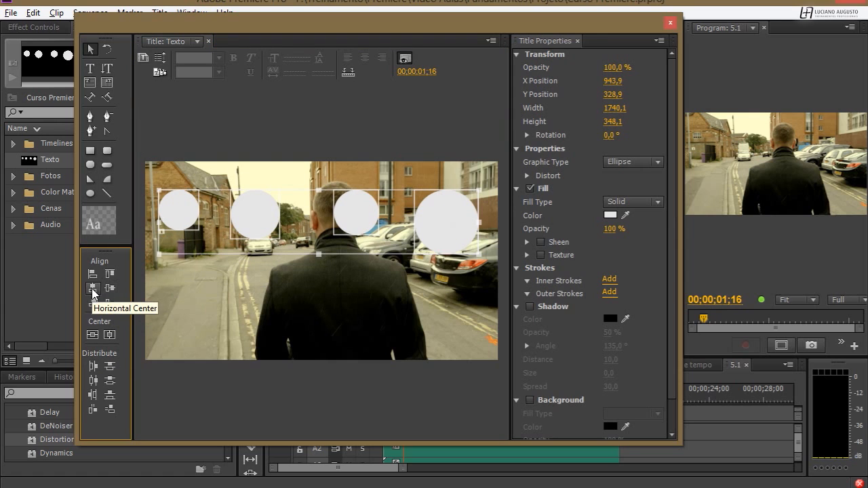
Center the circles in the frame and arrange them in one row with distributed horizontal centers and aligned vertical centers
click(95, 337)
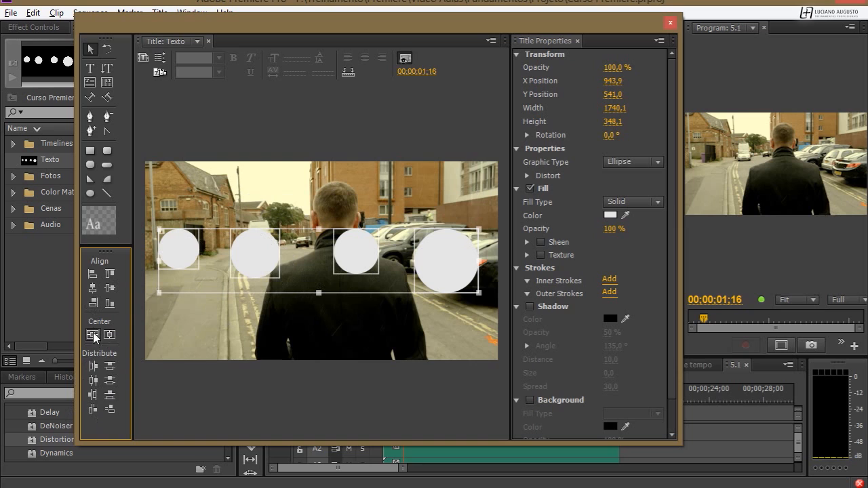
click(92, 380)
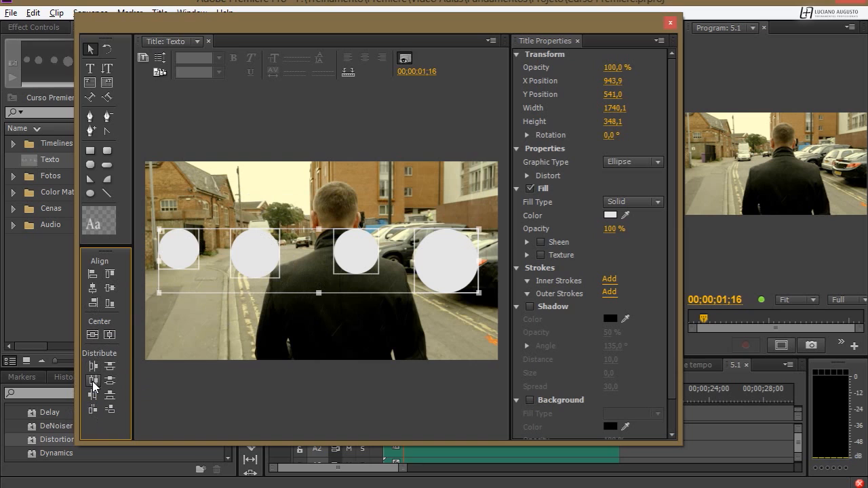
click(109, 335)
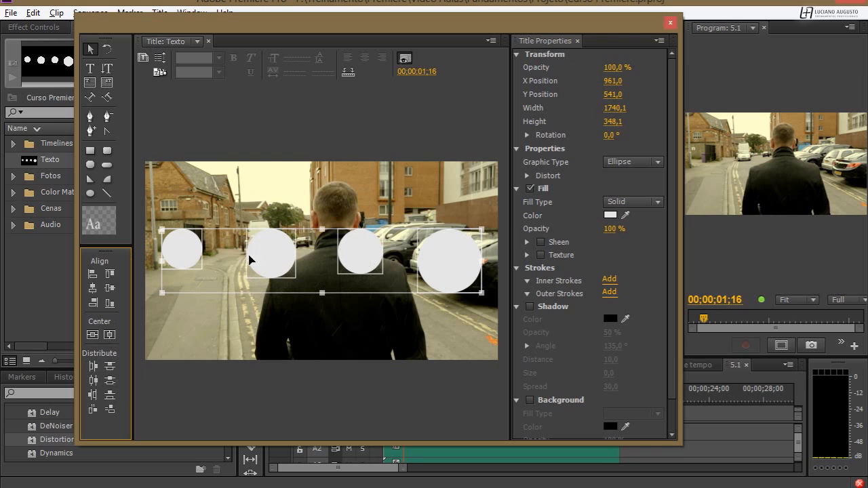
click(109, 287)
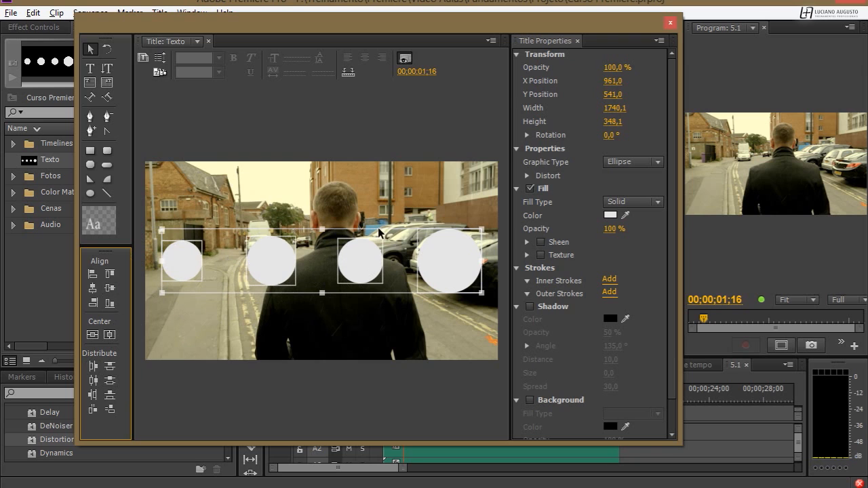
Delete all four circles from the title
drag(179, 211, 418, 325)
drag(434, 196, 158, 300)
key(Delete)
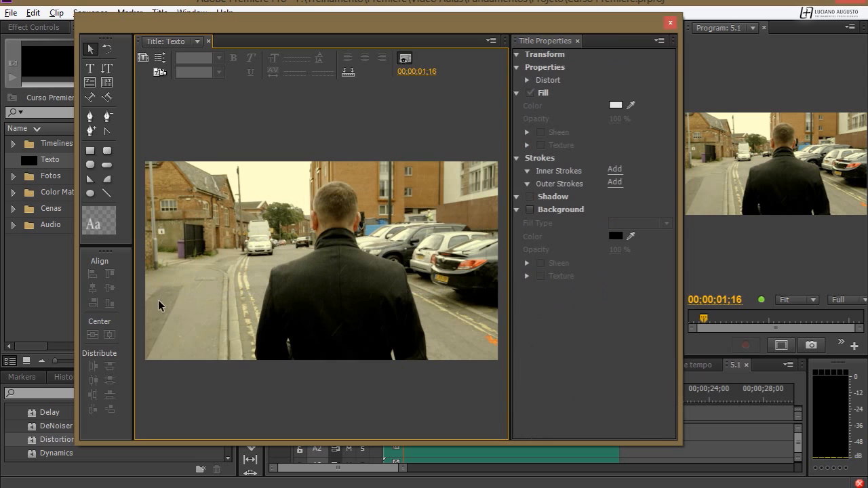
Draw an area text box about 667 by 654, fill it with several lines of placeholder text, and delete it
click(93, 88)
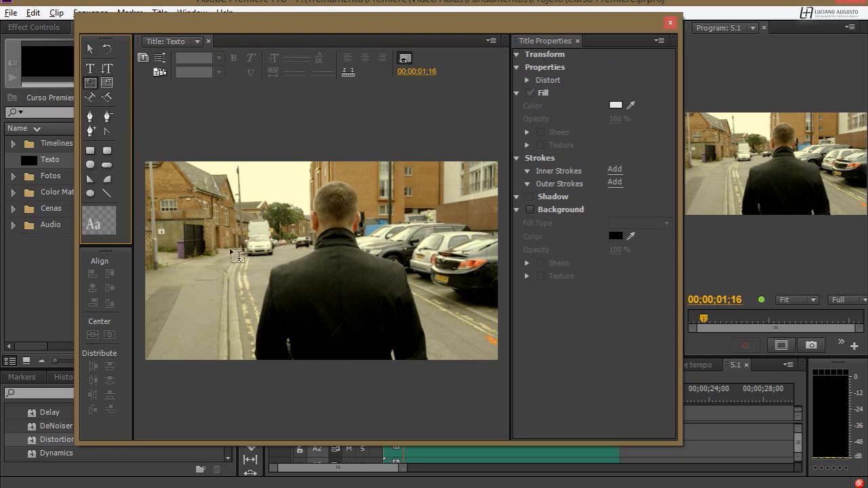
drag(200, 210, 322, 328)
text(df)
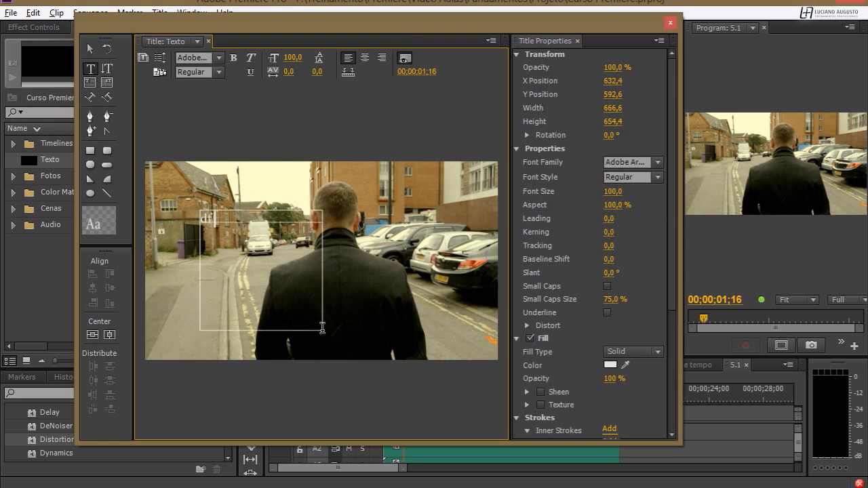
text( dfzdfdhbf zdfvkjhdfkjzd kfjh zkhfg dhfkjdgfkjg)
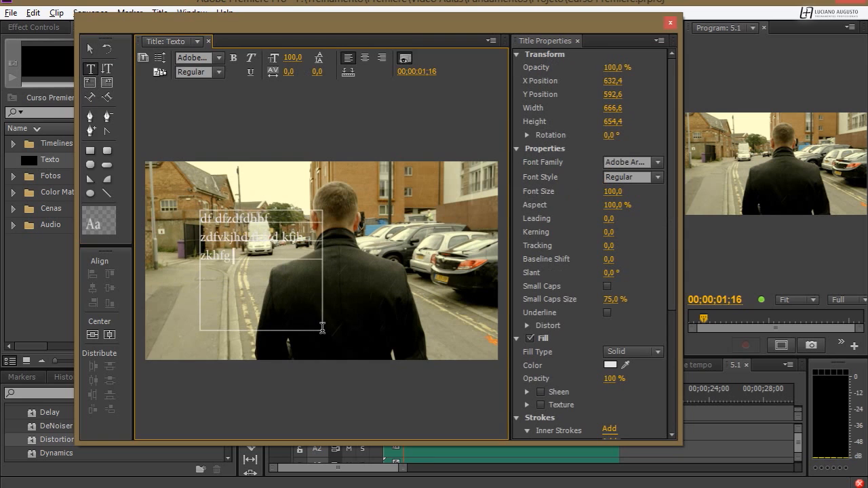
key(Escape)
key(Delete)
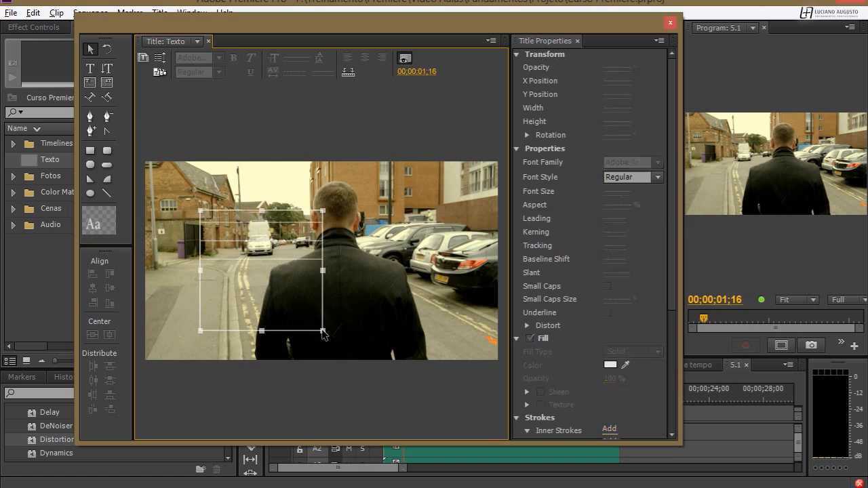
Add a single line of placeholder text starting with "nzbvcc" that runs past the frame edge, using the Type tool
click(89, 68)
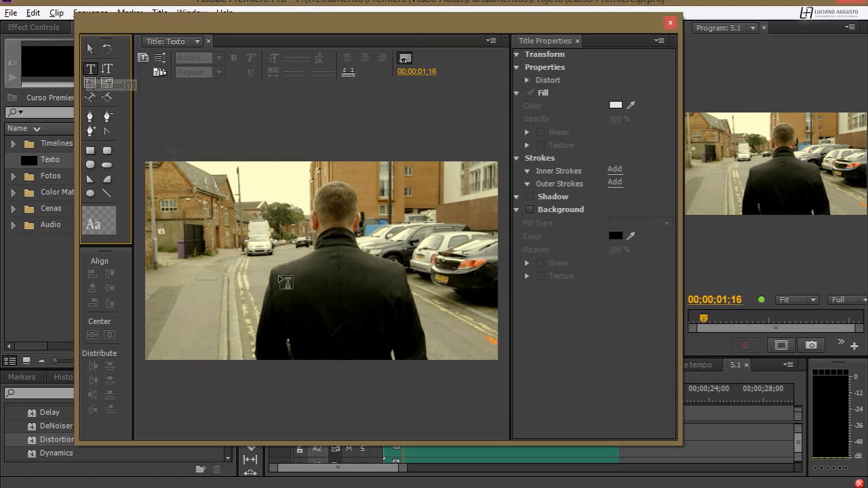
click(215, 223)
text(nzbvcc zhflsdhgflksdgf lsgdfh)
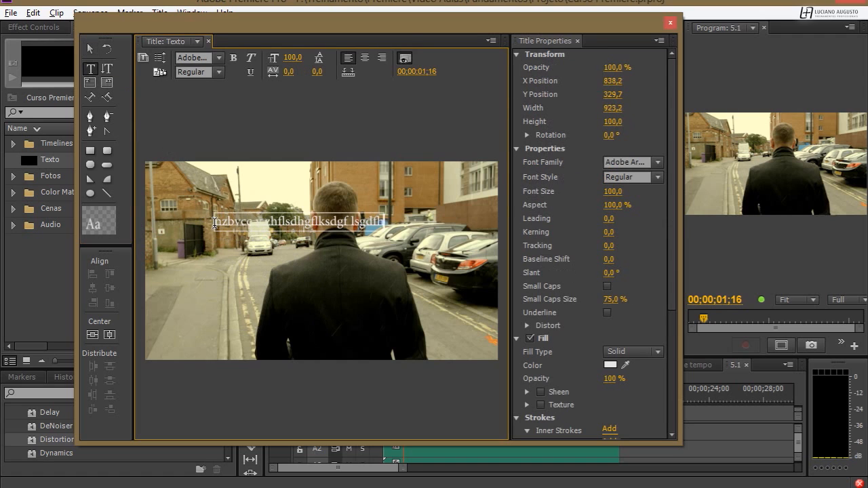
text(gd fgdhgflhdgfldg flg)
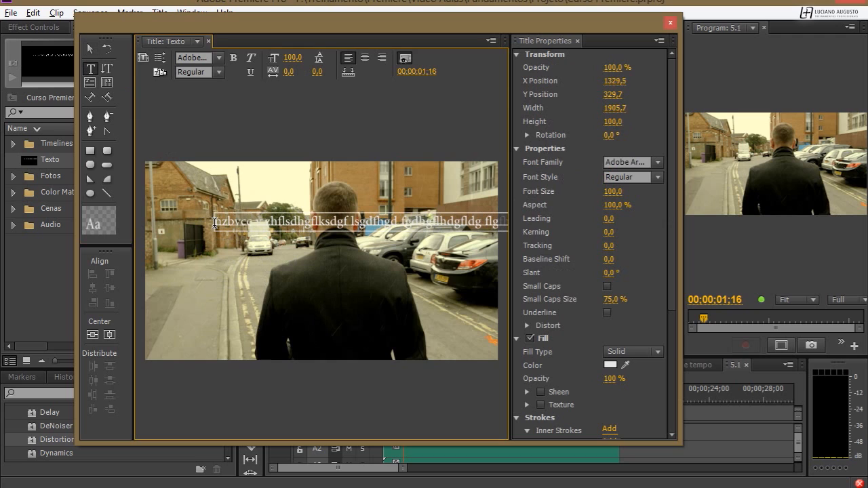
Insert a line break after "lsgdfhgd" in the placeholder text and remove it again
click(400, 222)
key(Return)
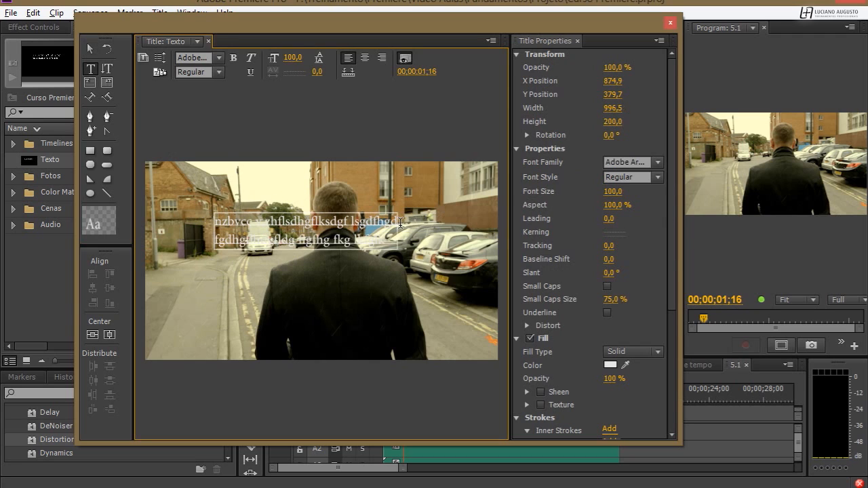
key(BackSpace)
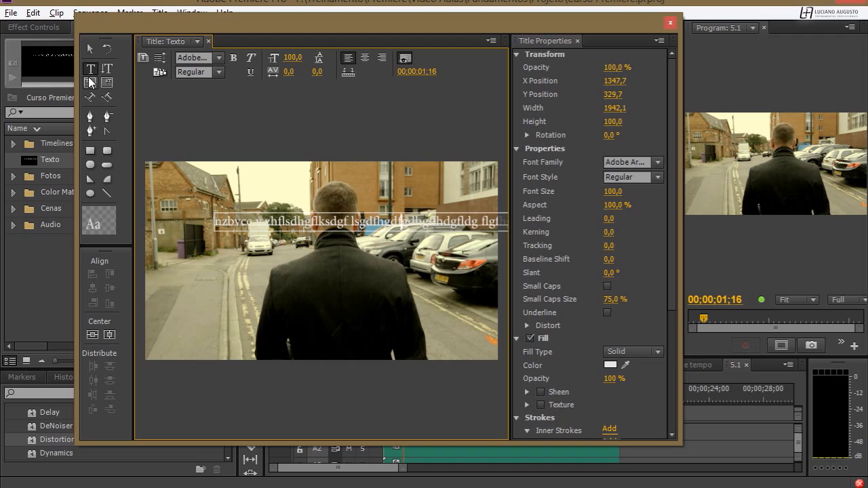
Turn on Word Wrap for the text line and add more placeholder text so it flows onto further lines
right_click(242, 220)
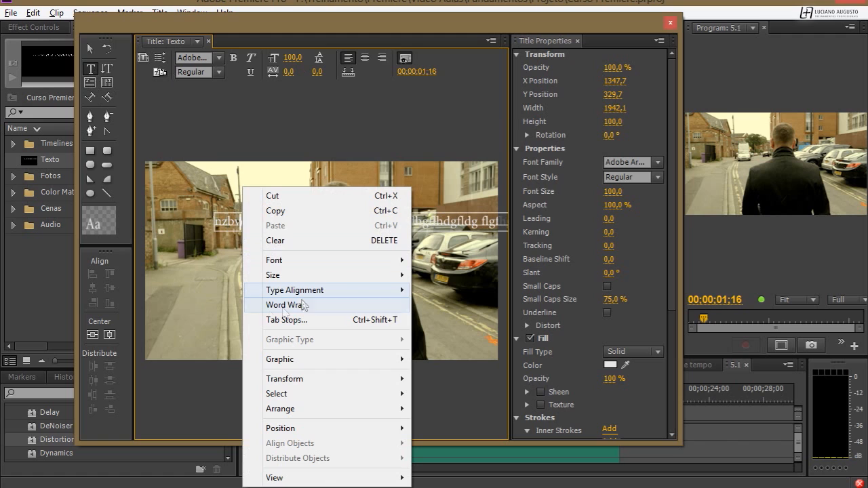
click(342, 305)
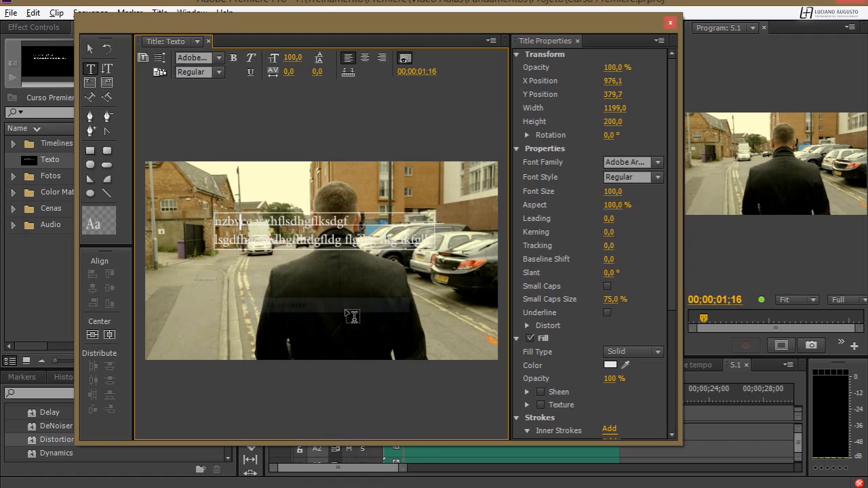
text(zcvnb c,mv,mzhdv,HDf,hdfhvz,dvf)
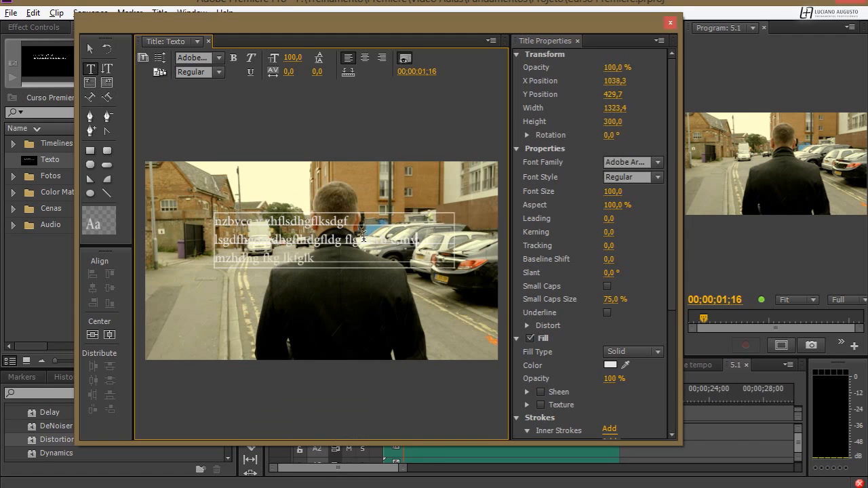
text(, ZVf,vd ,hfv ,hzdvf, hzdvf hzd ,hfvd,h)
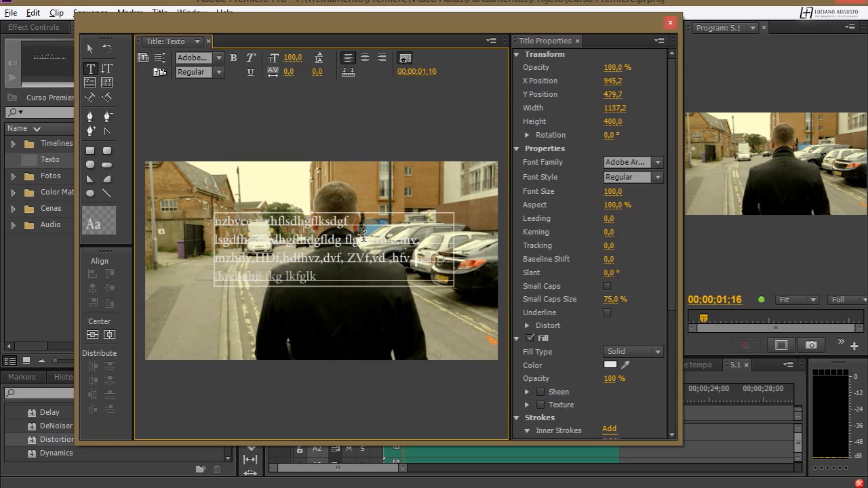
Add more placeholder text inside the word-wrapped block and delete the whole text object
text(fg ,dzhgf, dgfkh g,df,jh G)
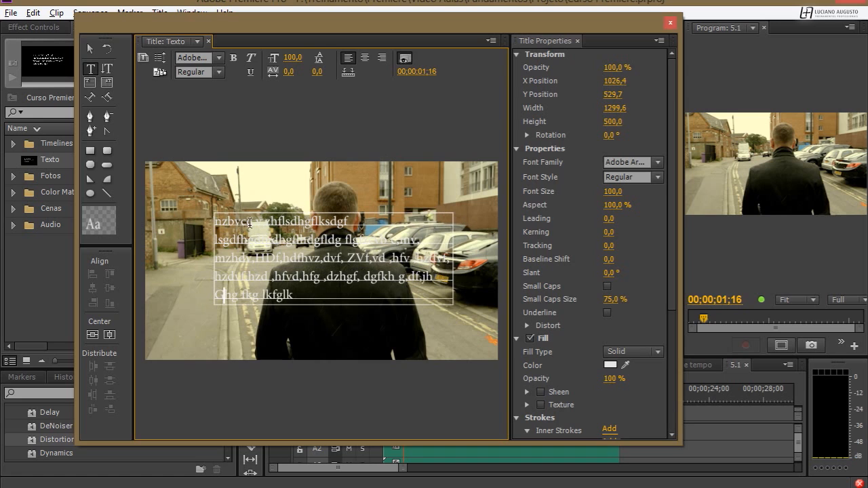
key(Escape)
key(Delete)
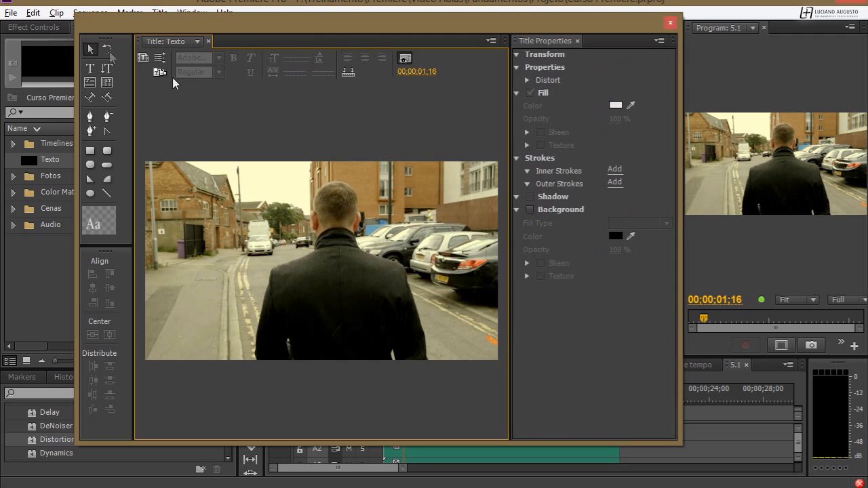
Draw a three-point S-shaped text path about 1127 by 312 across the man's back with the Path Type tool
click(92, 99)
click(206, 311)
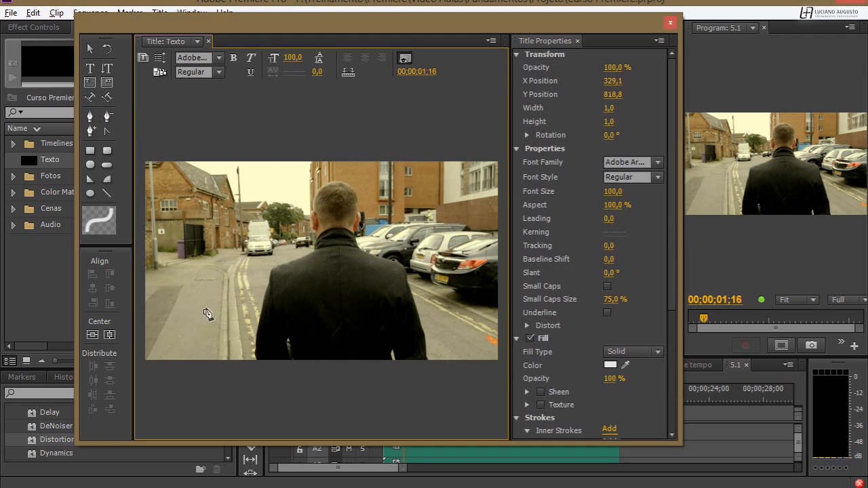
click(280, 277)
drag(280, 277, 326, 282)
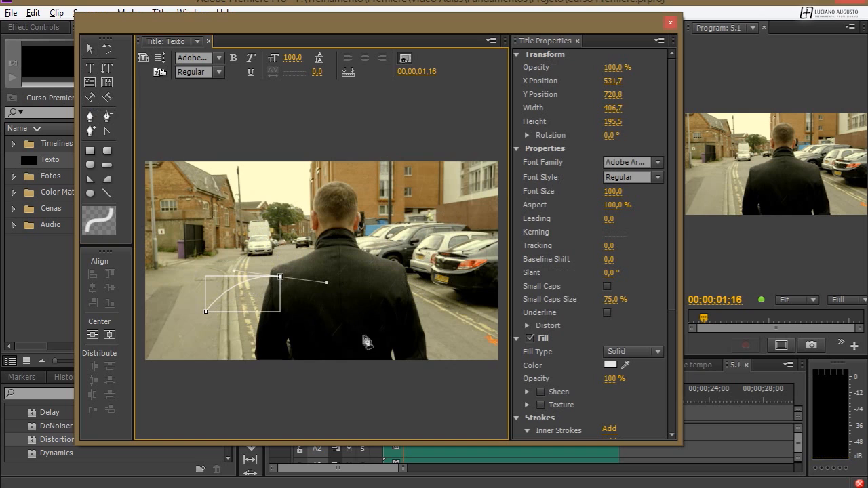
drag(412, 326, 438, 299)
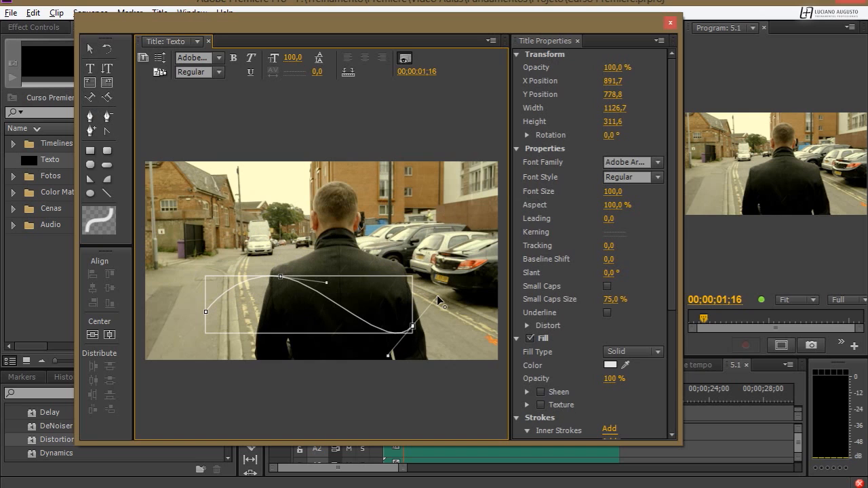
Enter placeholder text starting with "zcvzvmhzx" along the curved path and delete the path text
text(zcvzvmhzx ,v,xzv ,df,hzv,hz ,h)
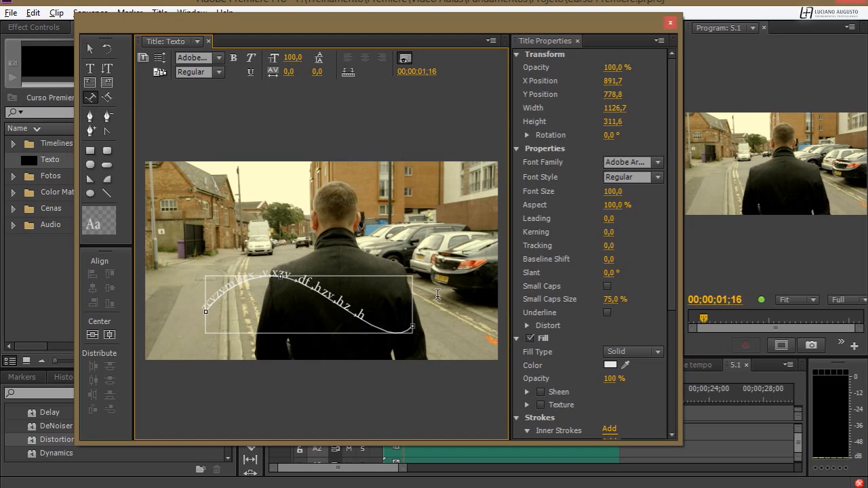
click(89, 49)
key(Delete)
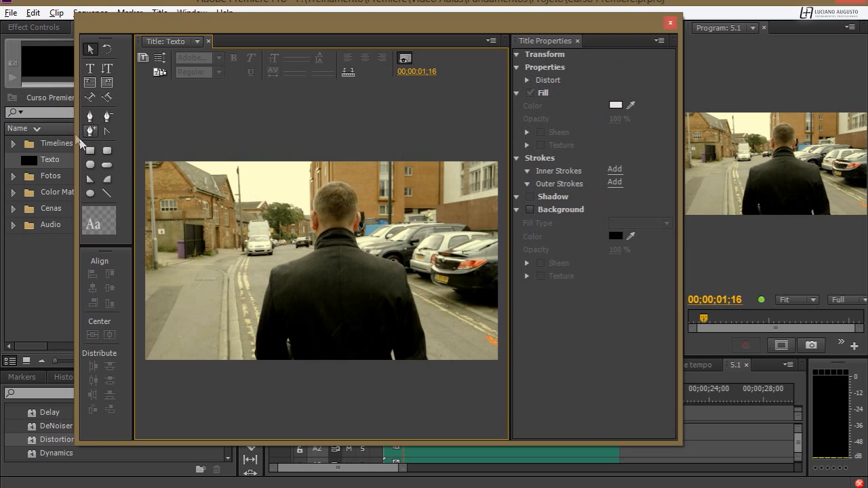
Draw a closed five-point shape about 780 by 669 with the Pen tool, mixing straight segments with a curved lower end
click(90, 116)
click(213, 219)
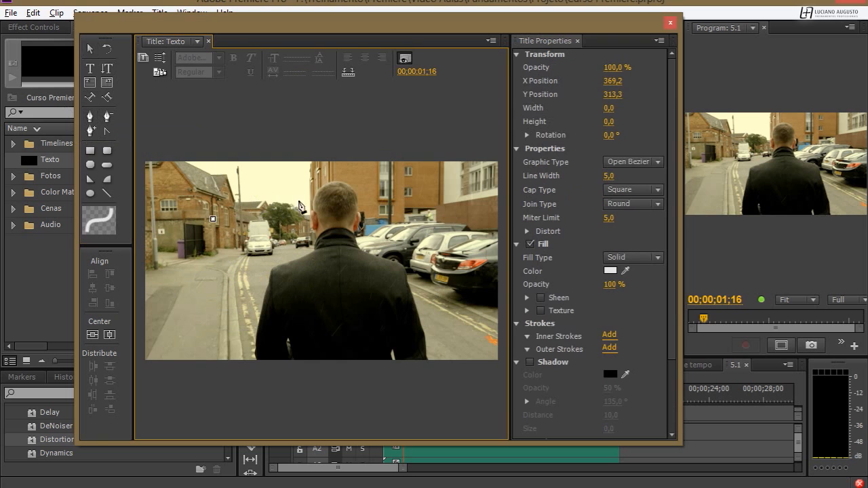
click(314, 197)
click(355, 272)
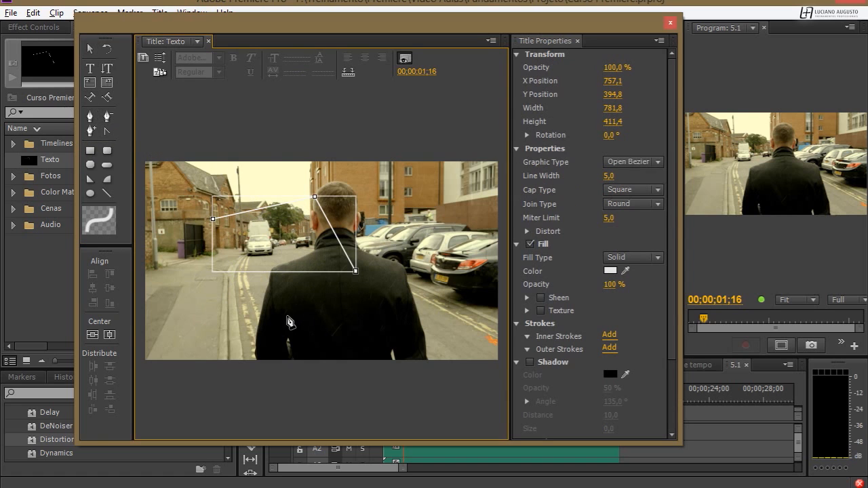
drag(288, 315, 242, 304)
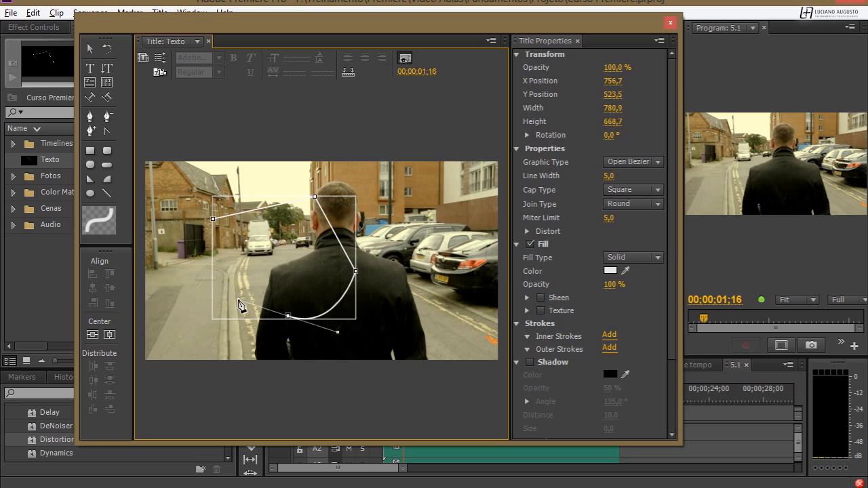
click(304, 261)
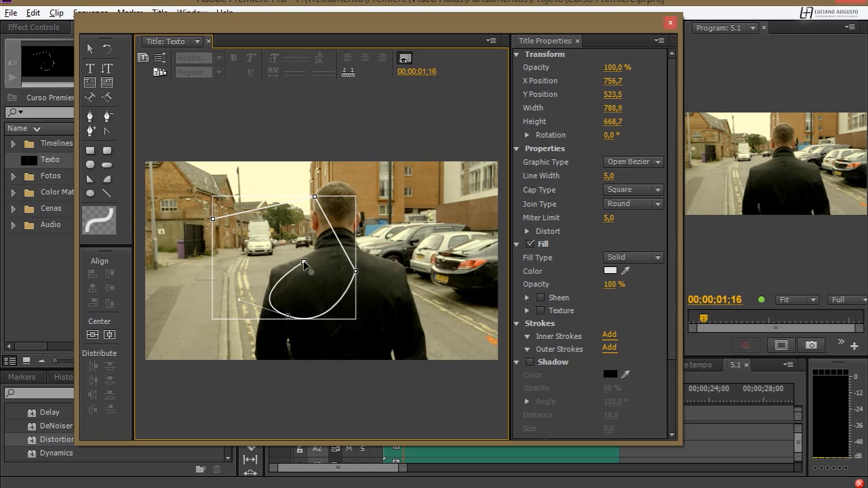
click(213, 219)
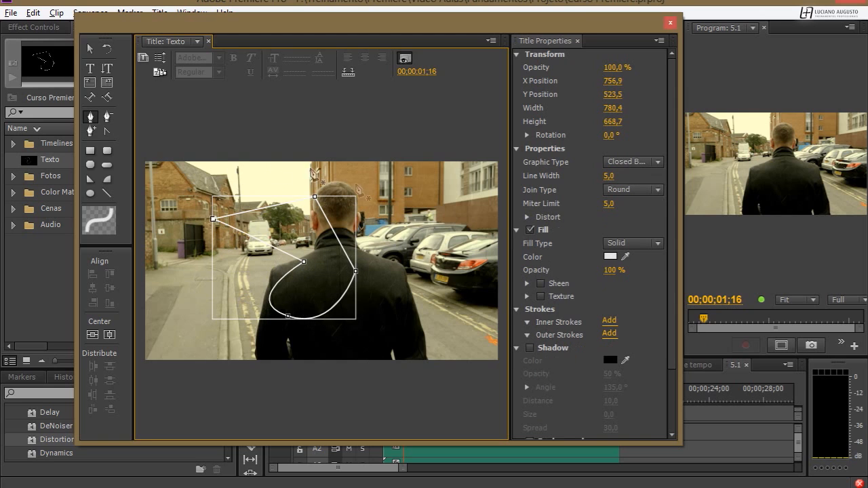
Remove the shape's leftmost anchor point and add a new anchor point on its lower-left curve
click(107, 116)
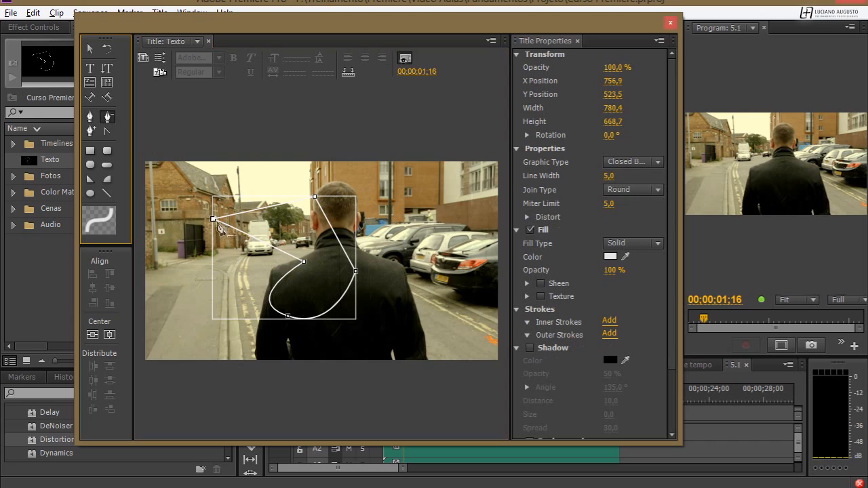
click(215, 220)
click(92, 132)
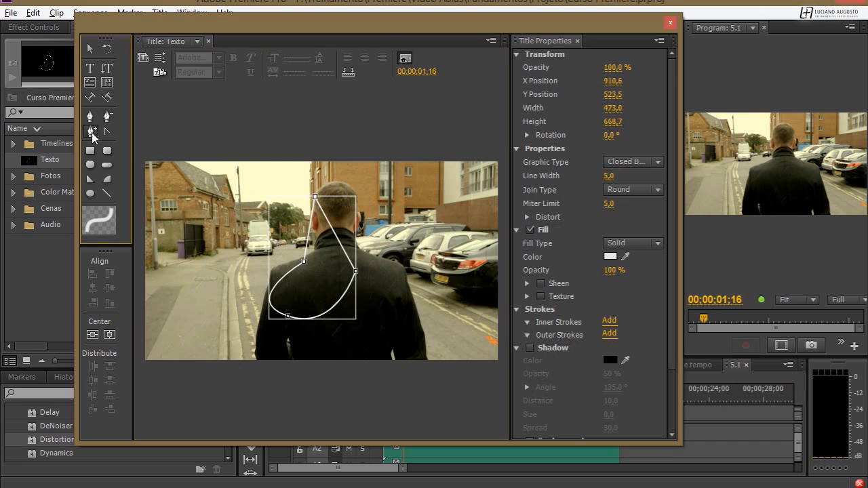
click(281, 280)
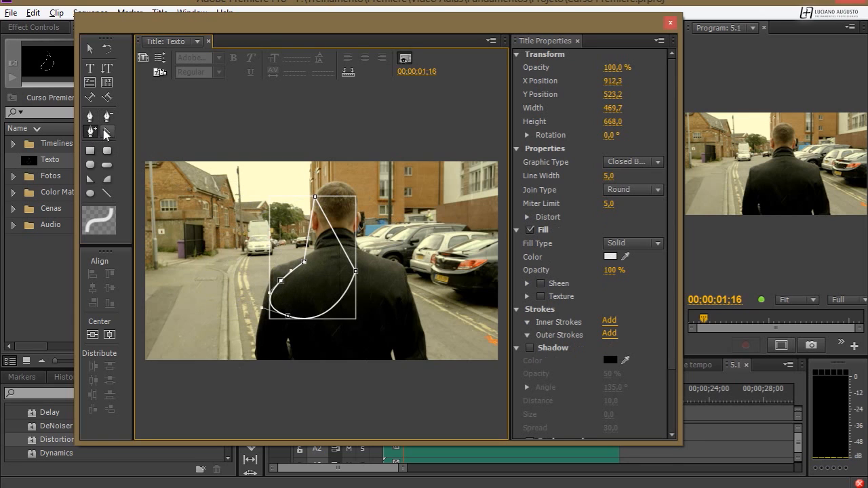
Convert the added anchor point and the rightmost one between corner and smooth curve, and delete the shape
click(107, 132)
click(280, 282)
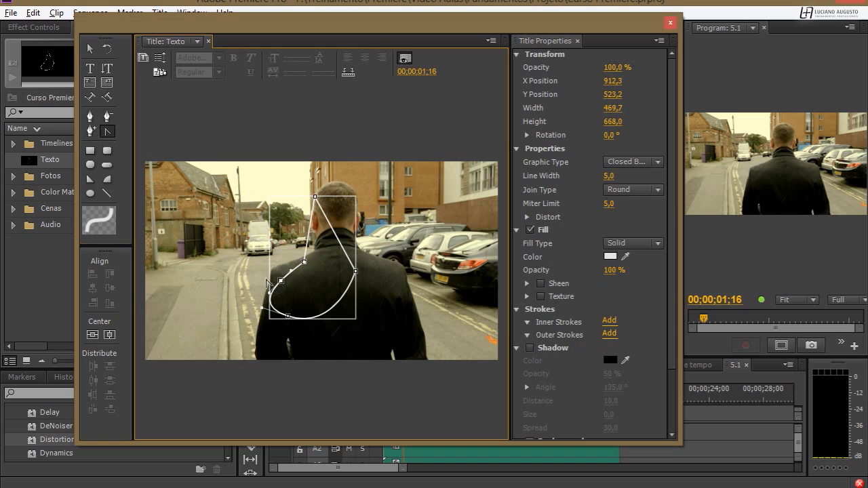
click(280, 280)
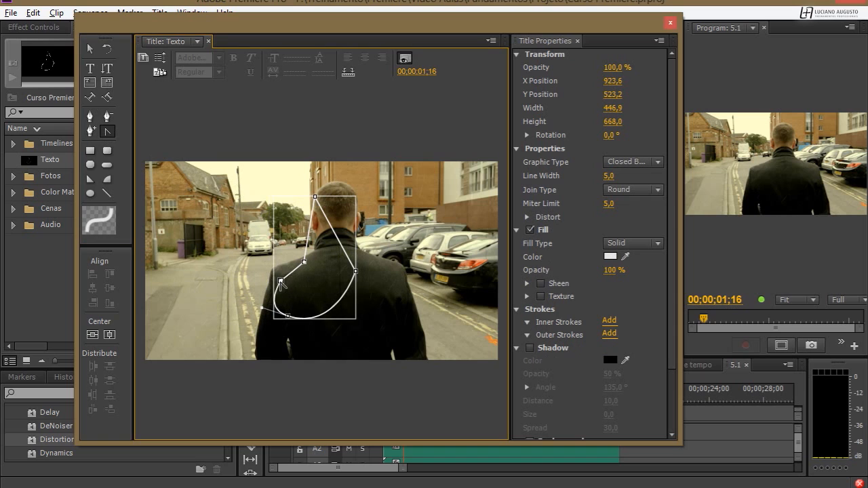
drag(281, 282, 232, 280)
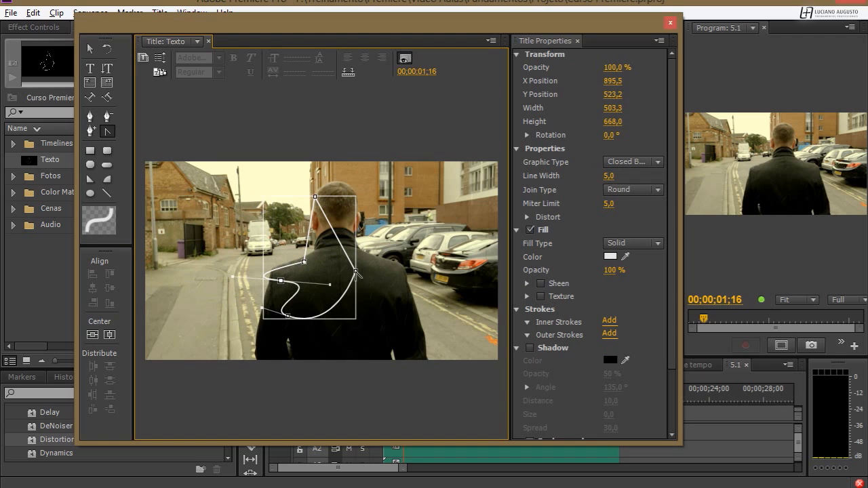
drag(355, 272, 397, 305)
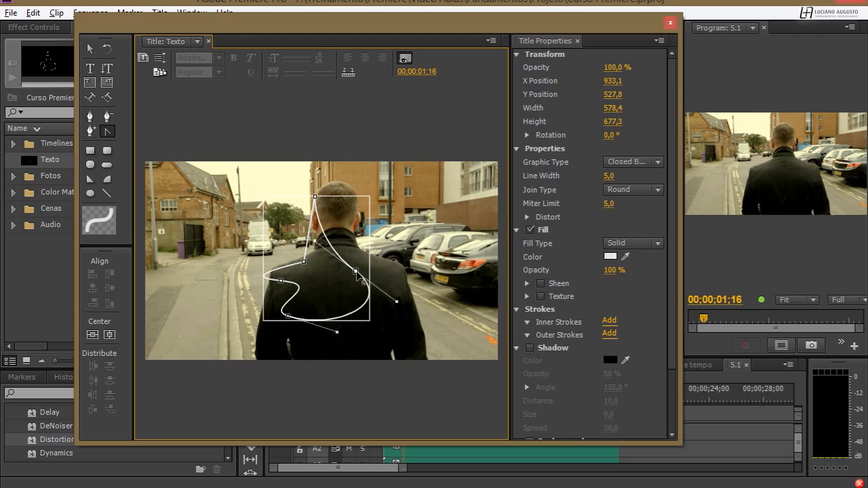
click(356, 272)
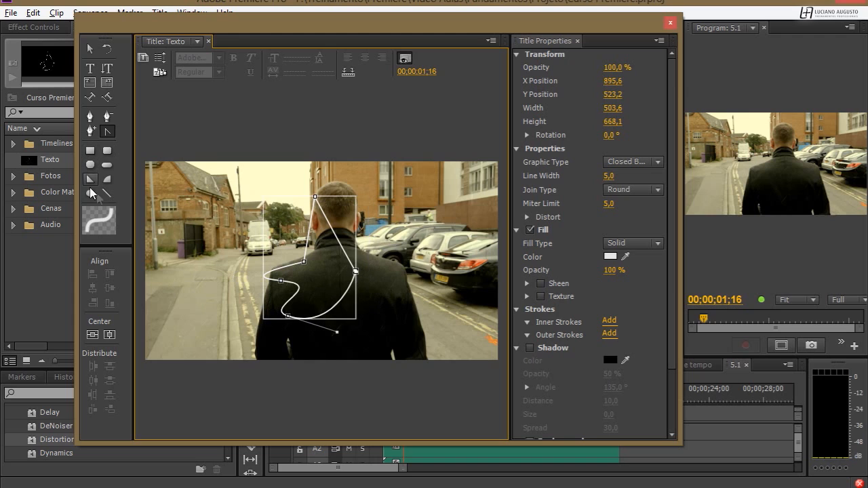
click(92, 48)
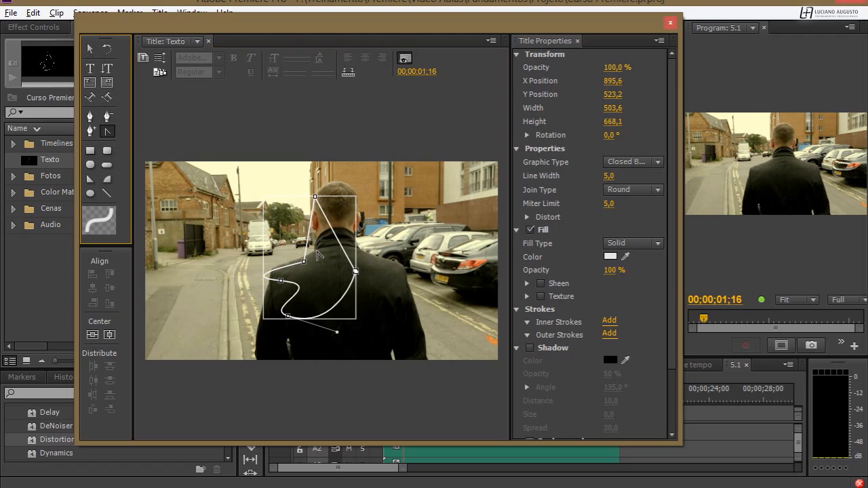
key(Delete)
Draw a rectangle about 750 by 454 and a rounded rectangle about 226 by 174 above its upper-left corner
click(90, 151)
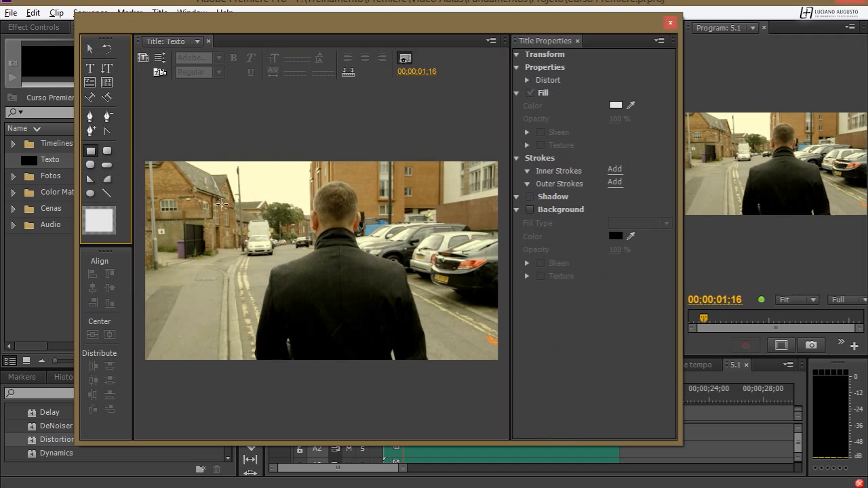
drag(221, 204, 360, 288)
click(107, 151)
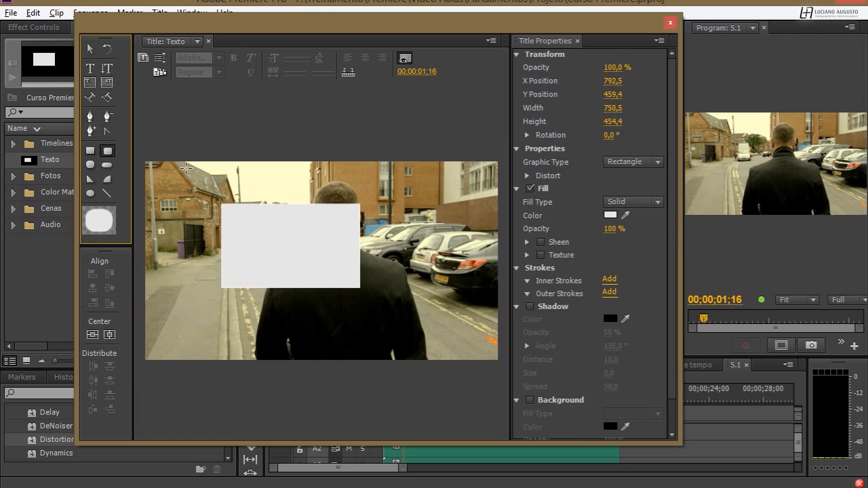
drag(186, 168, 228, 201)
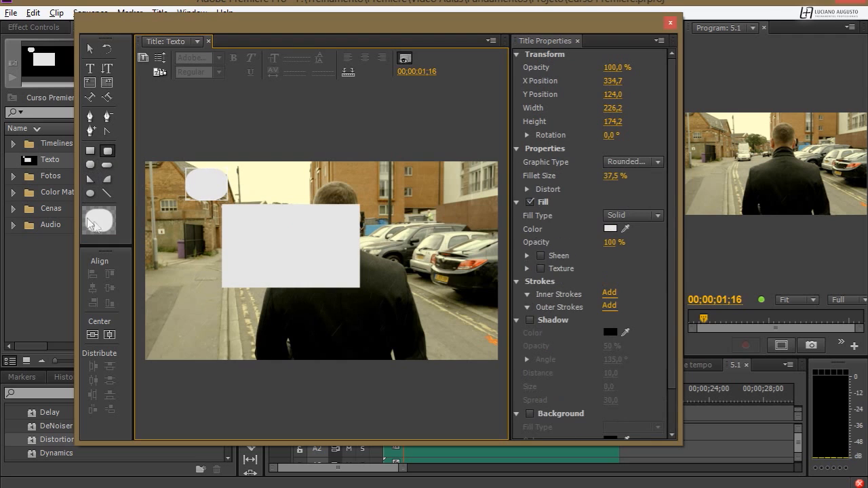
Rotate the rounded rectangle about 102° and delete both rectangles together
click(90, 49)
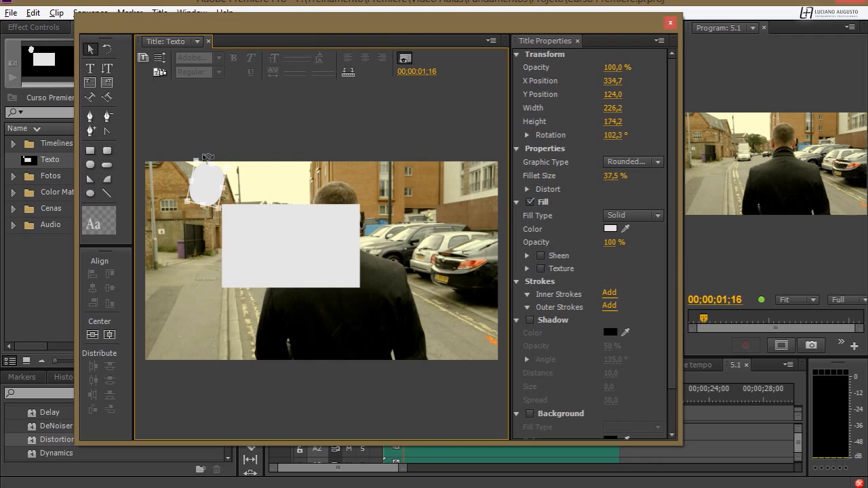
drag(182, 159, 309, 264)
key(Delete)
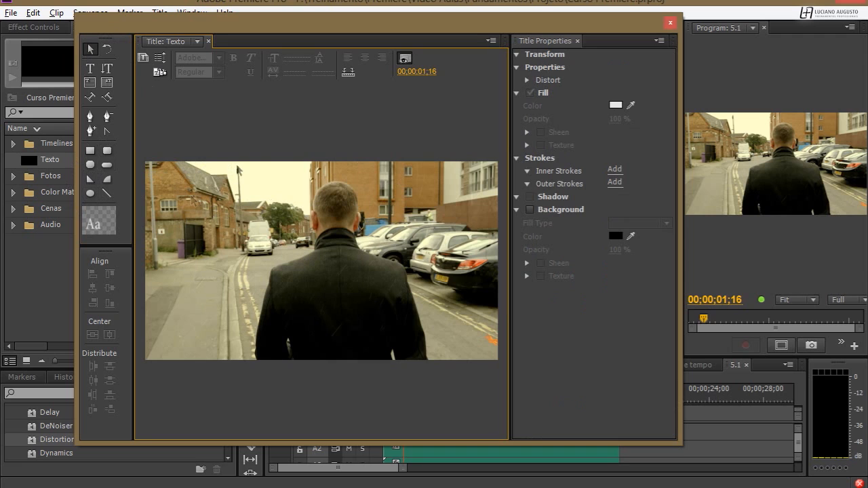
Show the Safe Title Margin in the title and hide the background video
click(491, 42)
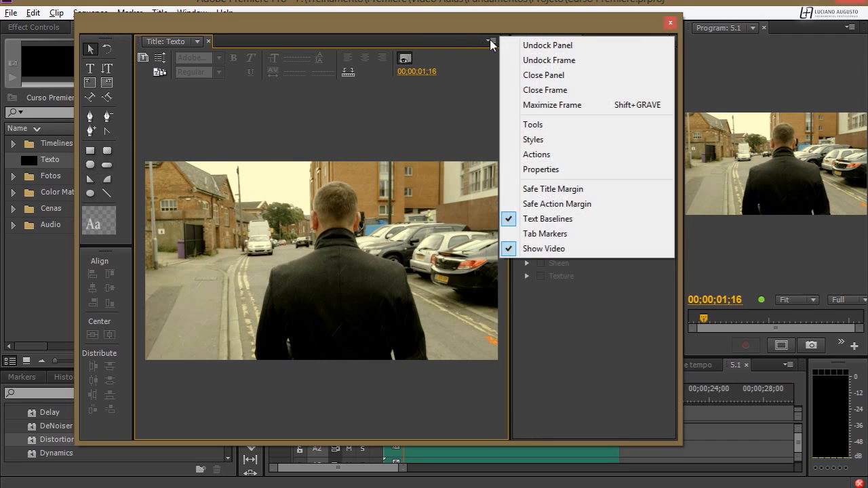
click(547, 193)
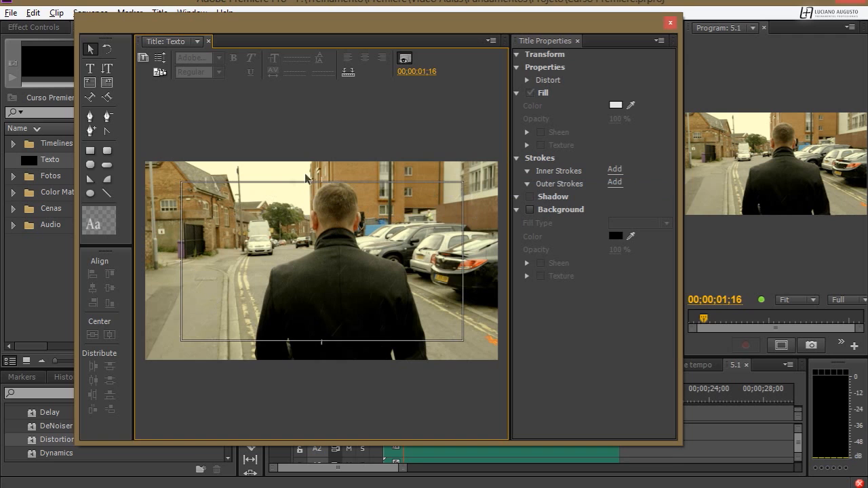
click(404, 58)
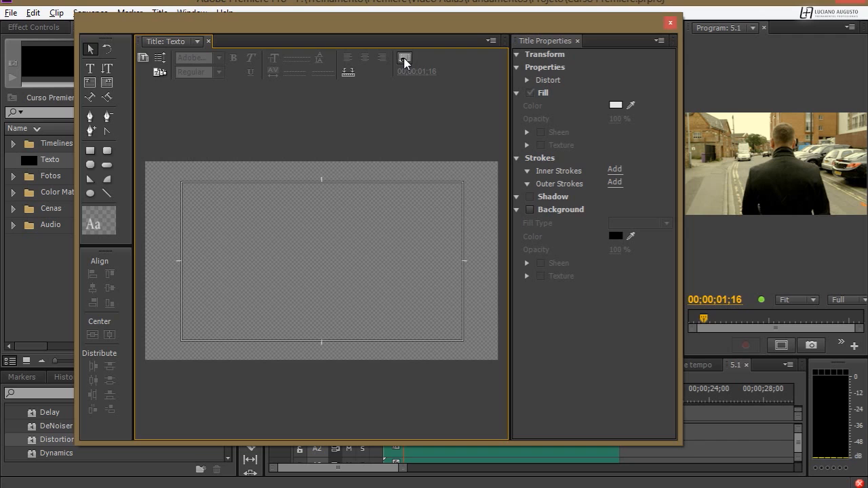
Add the text "Premiere Pro" inside the safe title margin with the Type tool and set its alignment to center
click(90, 69)
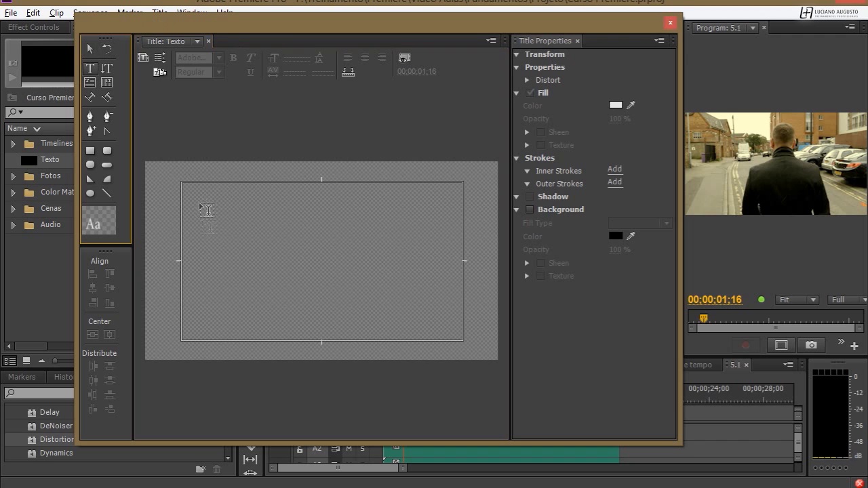
click(217, 250)
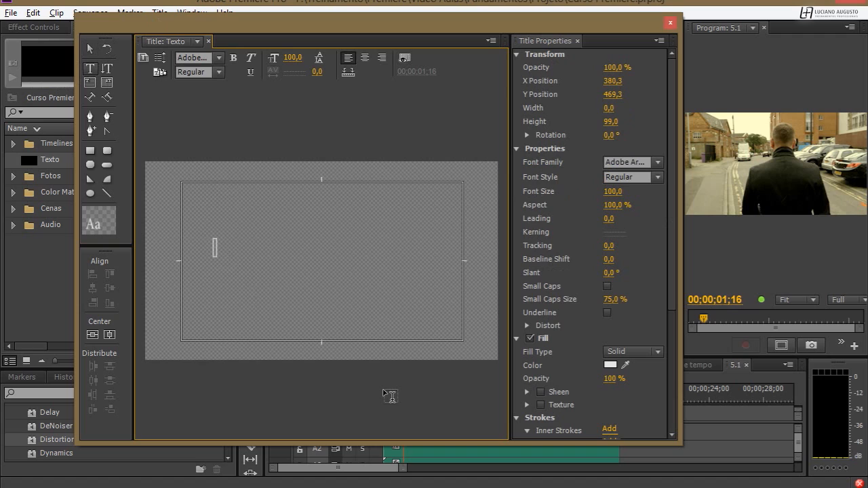
text(Premiere Pro)
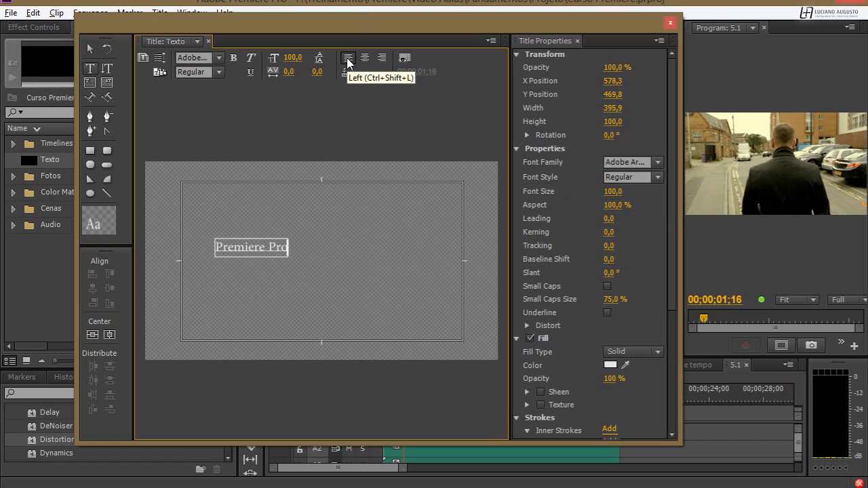
click(364, 60)
Set the "Premiere Pro" text's font size to 236 and the kerning of all its characters to 35
mouse_move(293, 57)
mouse_down()
mouse_move(313, 58)
mouse_move(291, 73)
mouse_up()
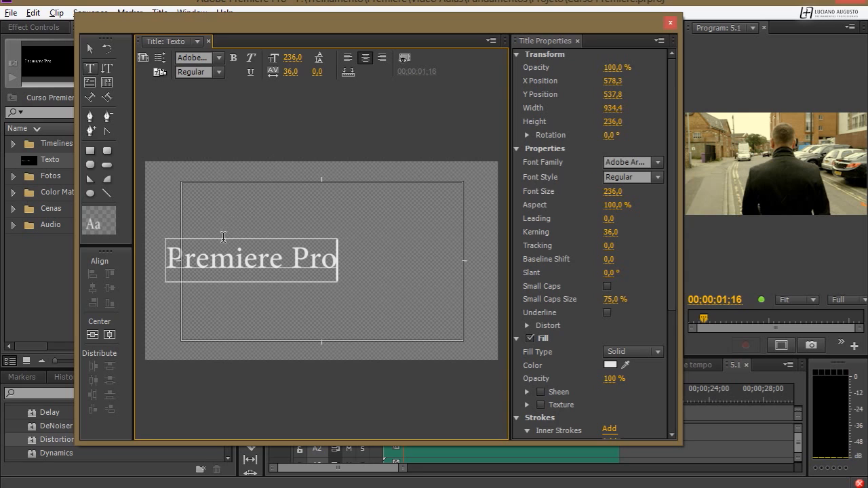
click(225, 261)
key(ctrl+a)
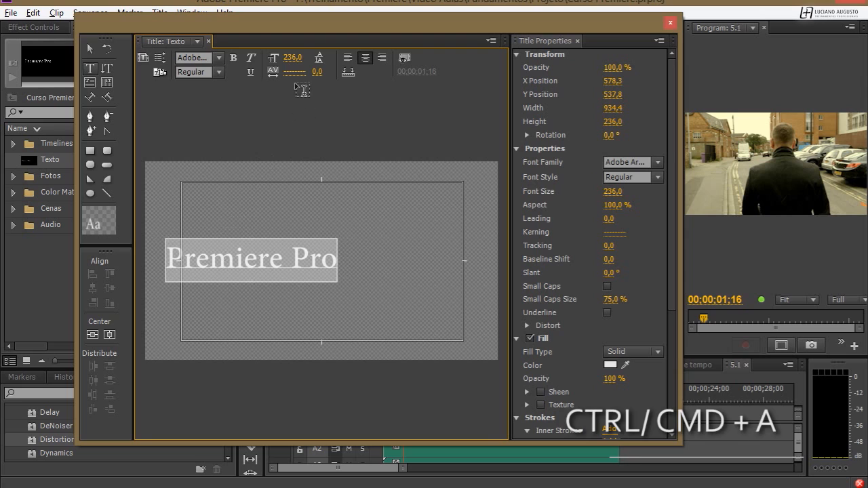
mouse_move(292, 73)
mouse_down()
mouse_move(313, 73)
mouse_move(287, 73)
mouse_move(309, 72)
mouse_move(295, 72)
mouse_up()
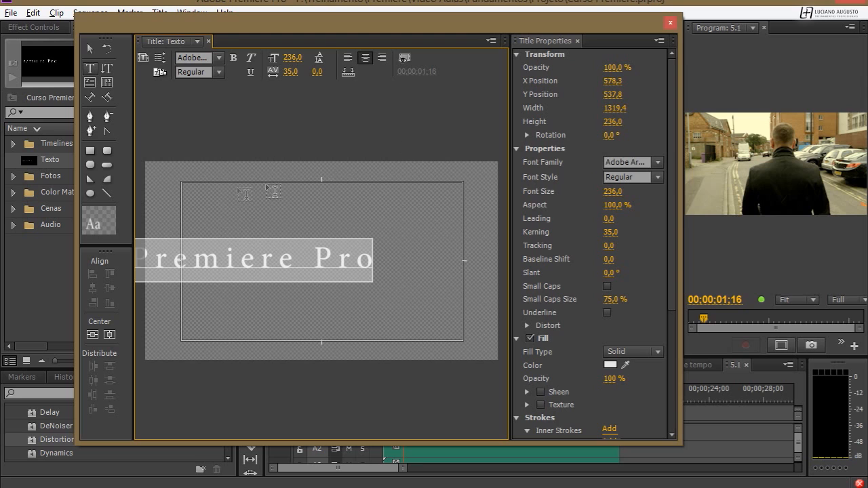
Move the "Premiere Pro" text rightward into the frame and set its tracking to 18 and kerning to 19
click(86, 48)
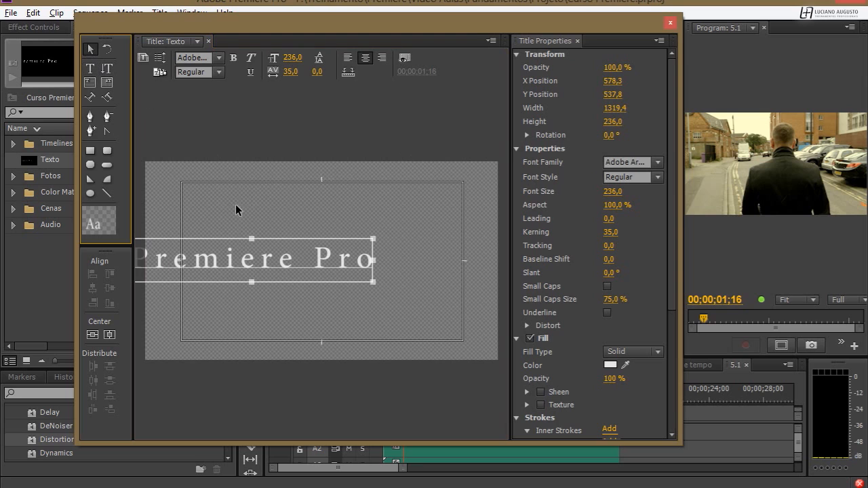
drag(230, 254, 327, 257)
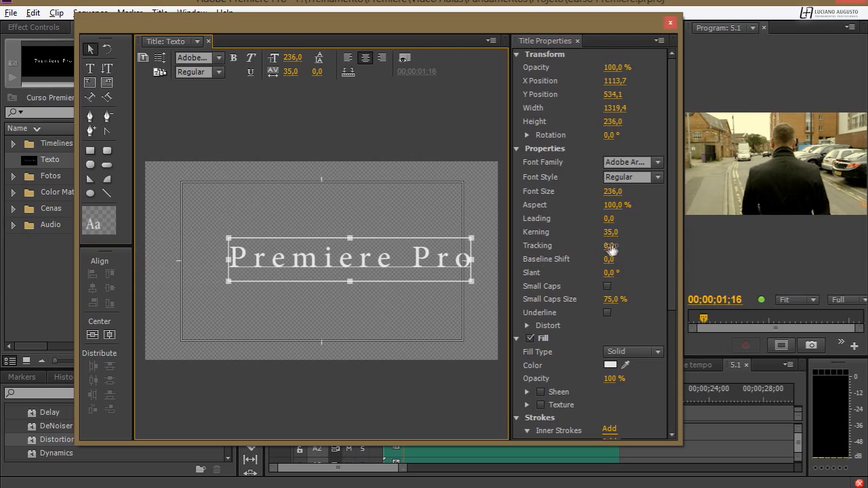
mouse_move(611, 239)
mouse_down()
mouse_move(630, 236)
mouse_move(600, 235)
mouse_move(615, 235)
mouse_move(614, 246)
mouse_up()
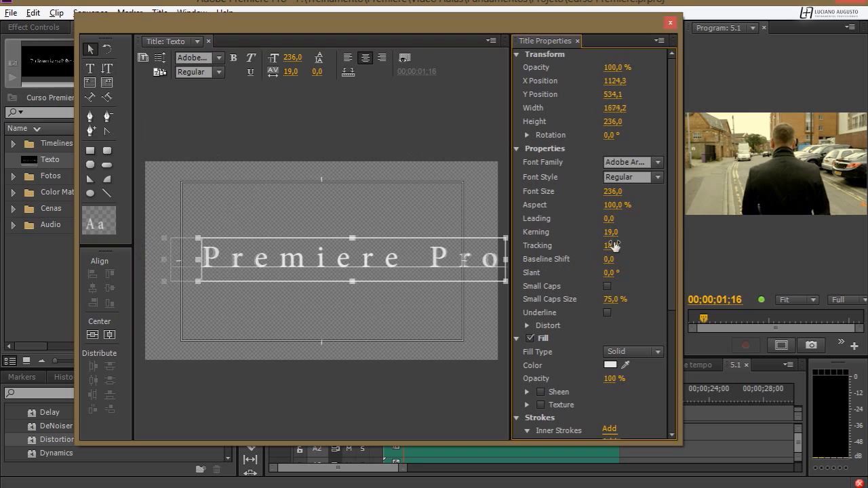
Set the text's kerning to -23 and move it back inside the safe title margin
click(613, 231)
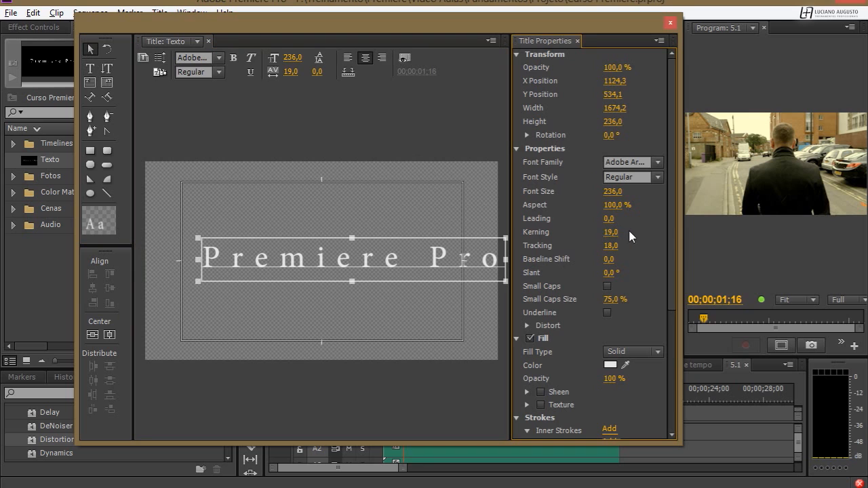
text(43)
key(Return)
drag(609, 231, 589, 225)
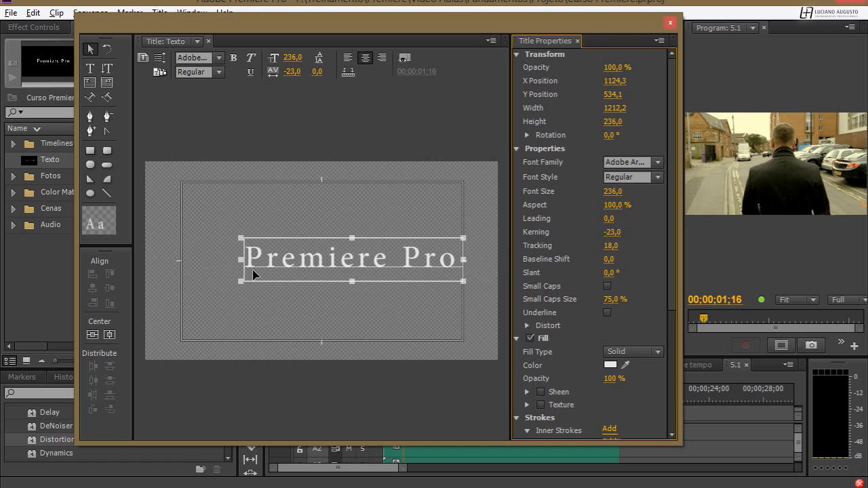
drag(278, 264, 239, 263)
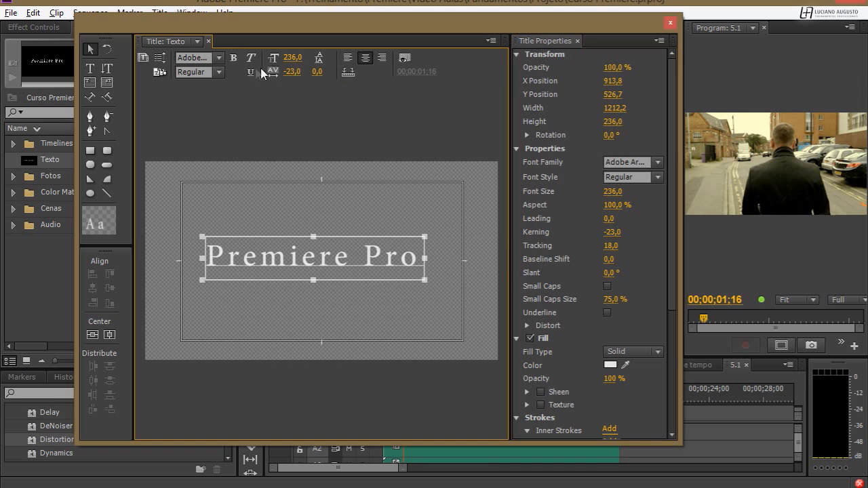
Try bold, italic and underline on the "Premiere Pro" text, turning each one off again
click(234, 61)
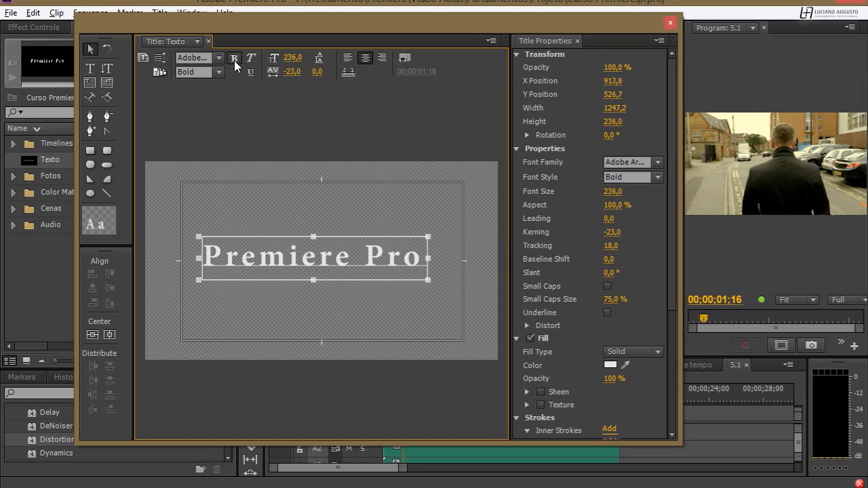
click(234, 60)
click(251, 59)
click(251, 59)
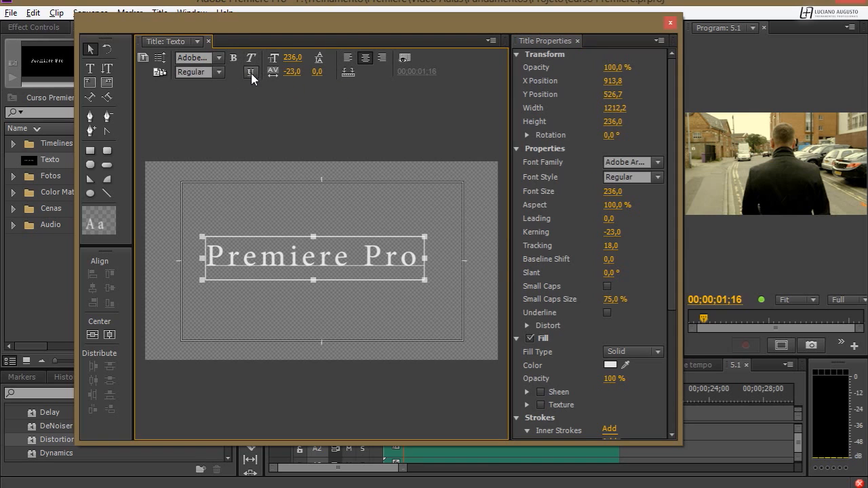
click(251, 74)
click(251, 73)
Move the text slightly down and to the right, and change its font to Myriad Pro Condensed
drag(288, 261, 302, 272)
click(201, 57)
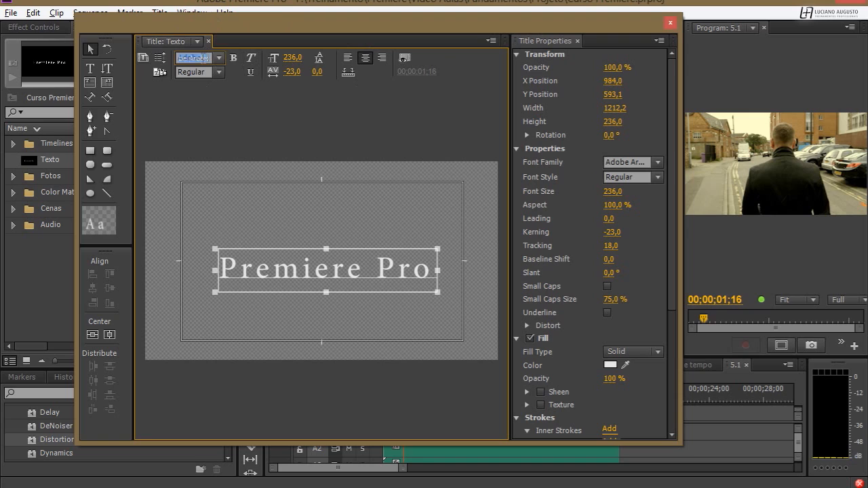
text(MV Boli)
key(Tab)
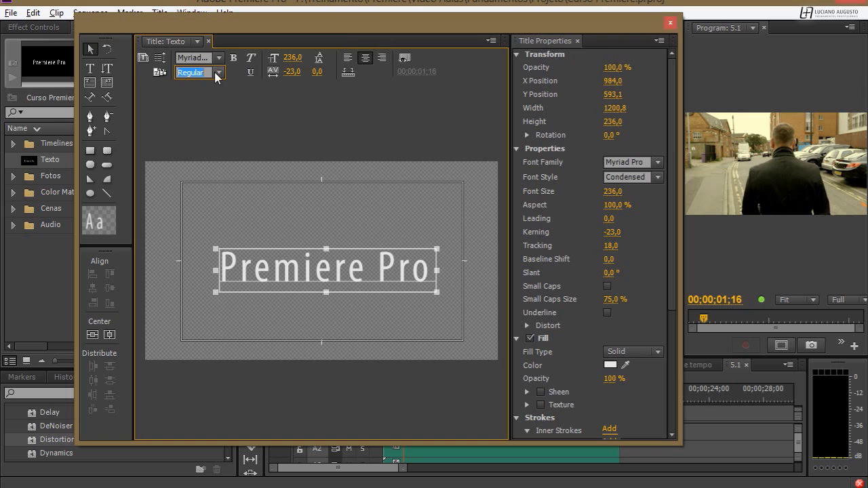
Set the text's kerning to 0 and shift it slightly down and to the left
drag(293, 72, 294, 72)
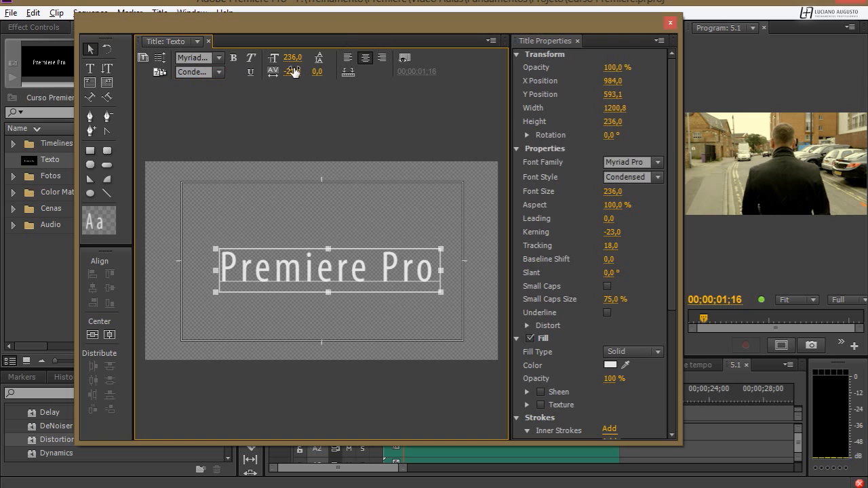
key(Home)
click(294, 72)
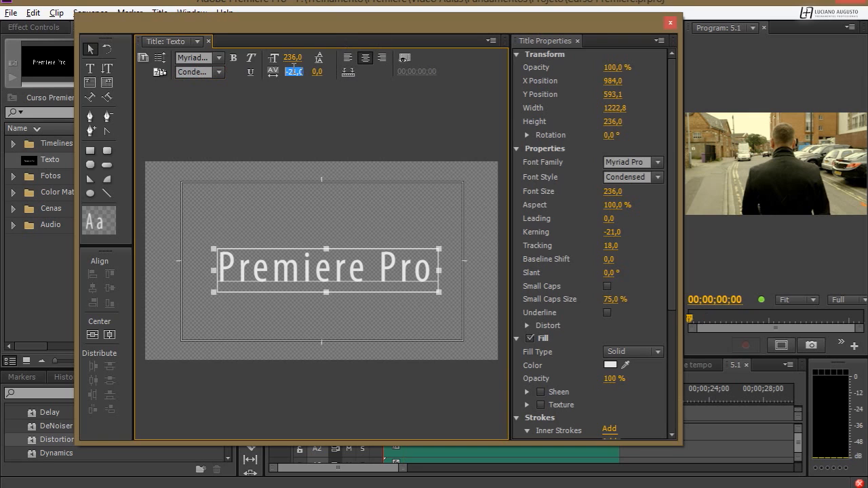
text(0)
key(Return)
drag(268, 269, 262, 275)
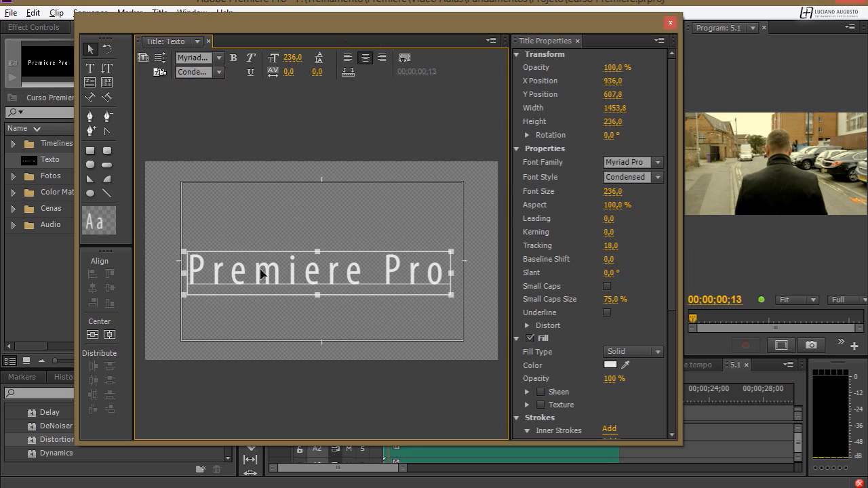
Select all characters of the "Premiere Pro" text and set their tracking to 0
double_click(263, 272)
key(ctrl+a)
click(613, 245)
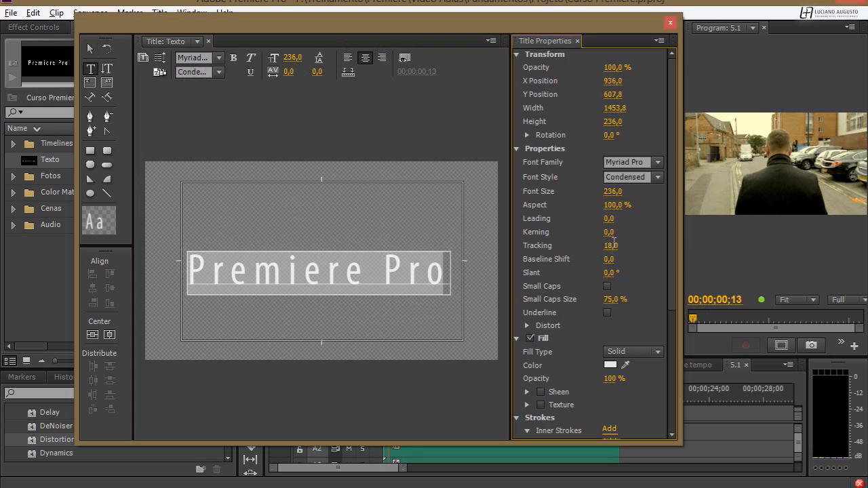
key(Return)
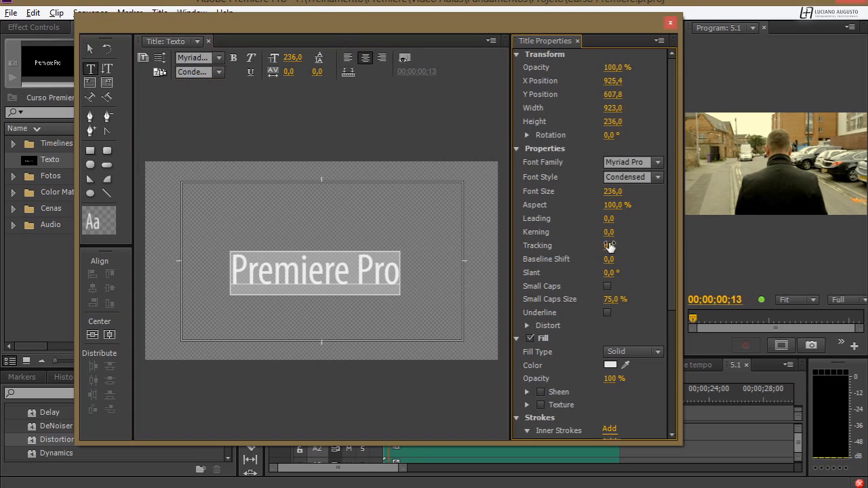
Move the text near the middle and center it vertically and horizontally in the frame
click(89, 47)
drag(358, 289, 369, 278)
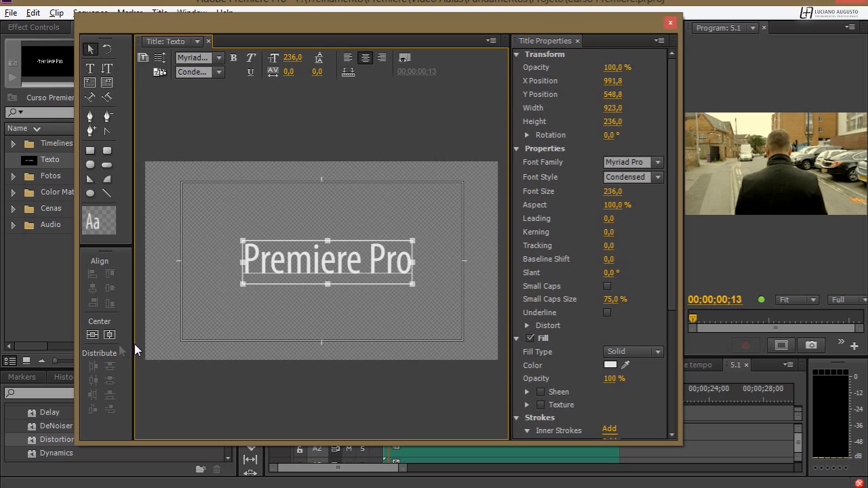
click(109, 335)
click(93, 334)
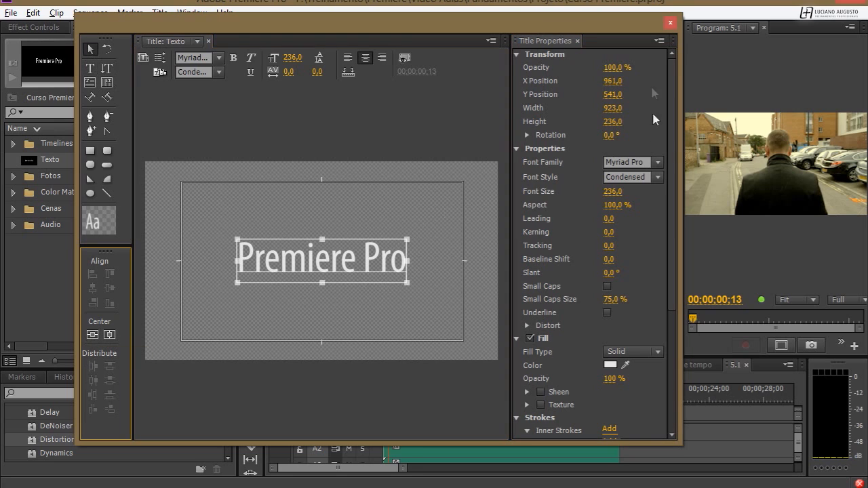
Collapse all the title property groups, from Transform through Background
click(522, 55)
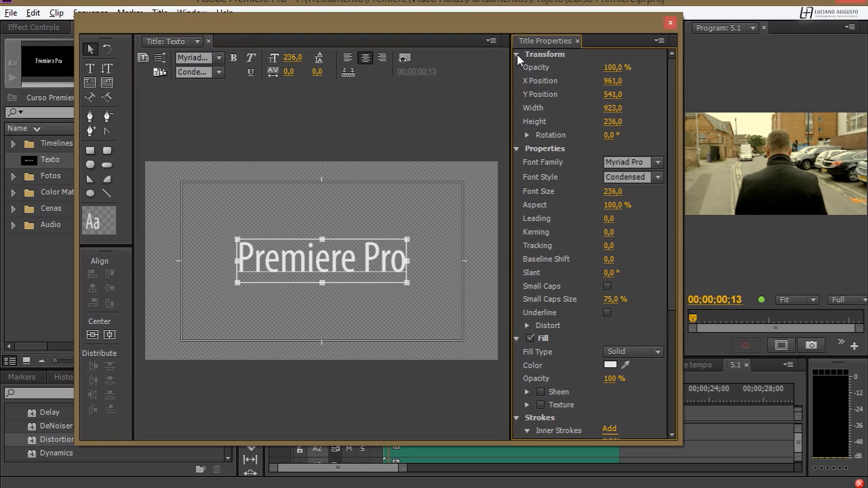
click(517, 54)
click(517, 67)
click(518, 80)
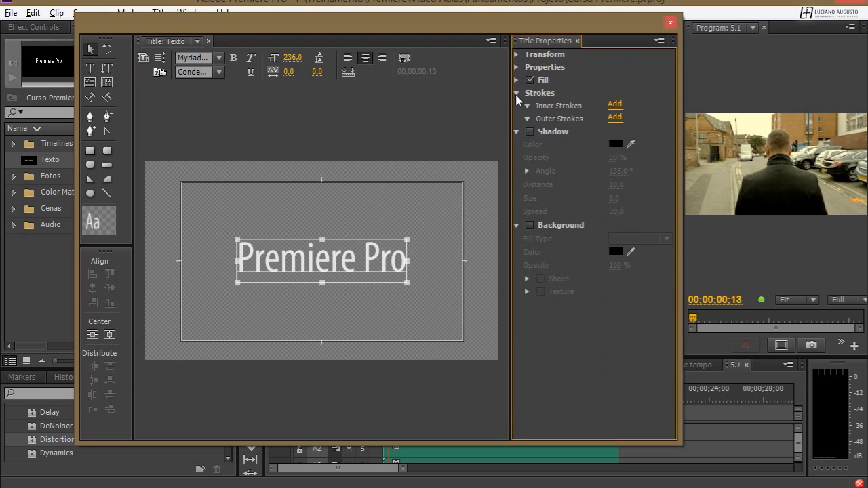
click(517, 93)
click(517, 106)
click(517, 120)
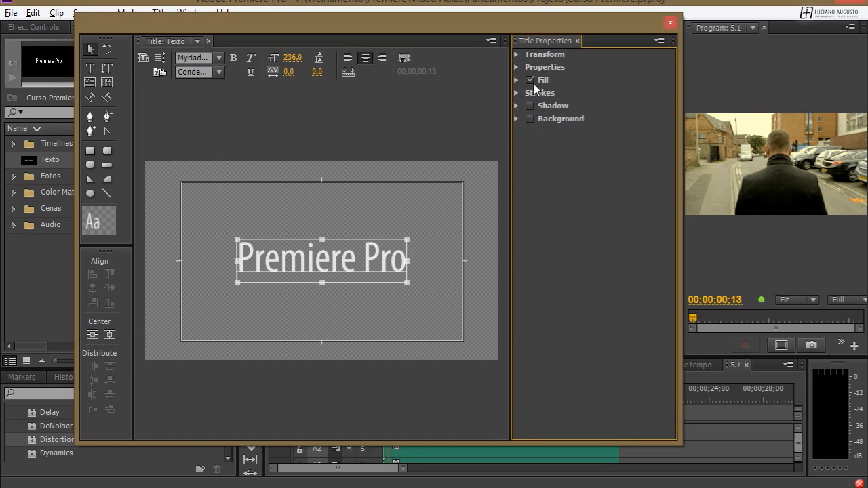
Move the text off-center using its Transform settings for reference, rotate it to 325°, and rotate it further by hand to about 288°
click(518, 55)
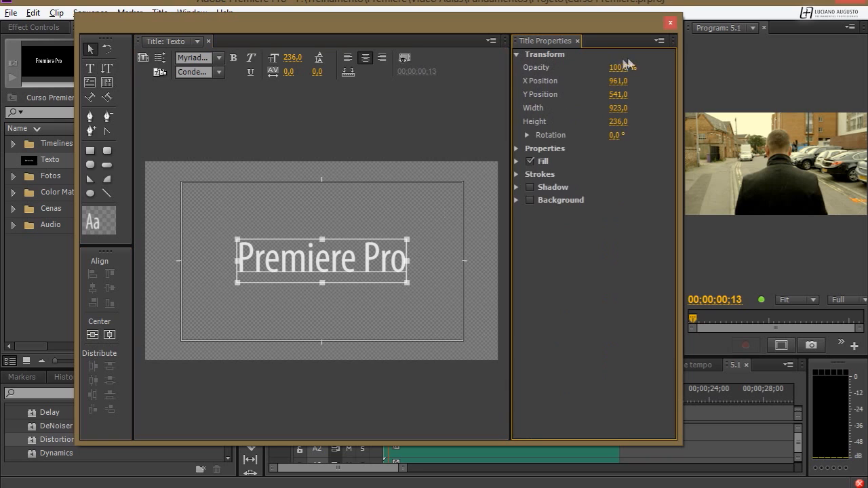
drag(359, 267, 318, 273)
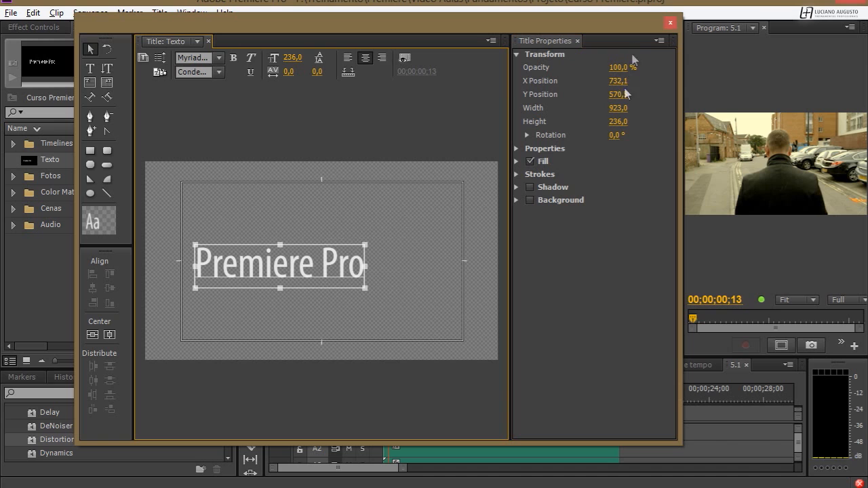
drag(617, 136, 593, 135)
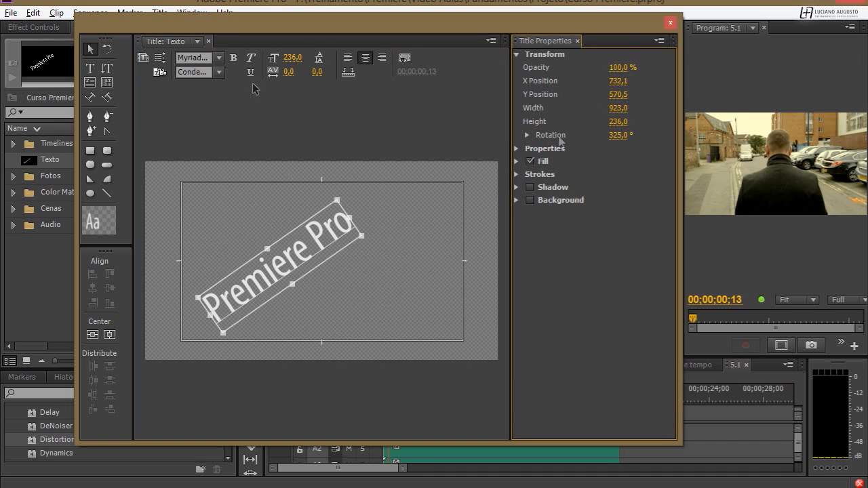
click(106, 49)
drag(287, 258, 268, 191)
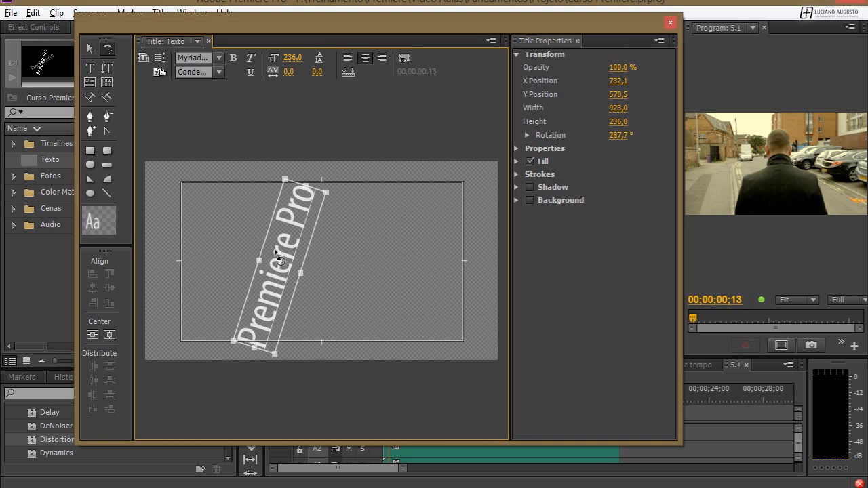
Set the text's rotation to 0° and center it vertically and horizontally in the frame
click(618, 134)
text(0)
key(Return)
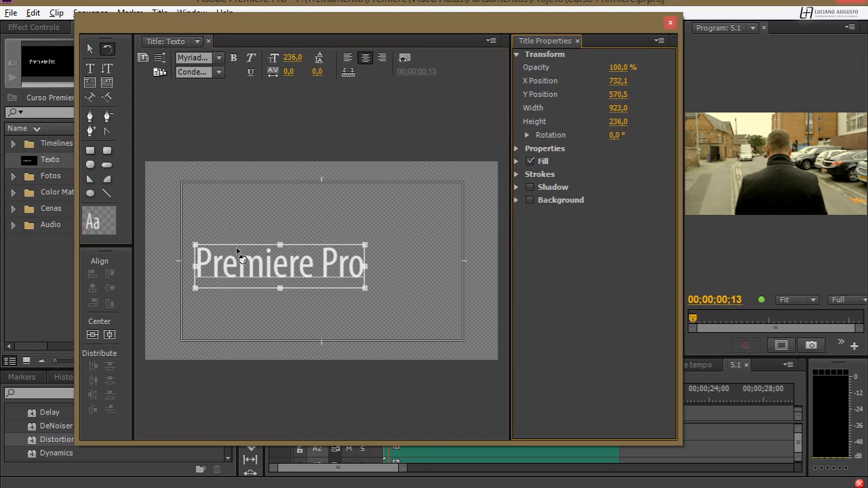
click(109, 333)
click(98, 333)
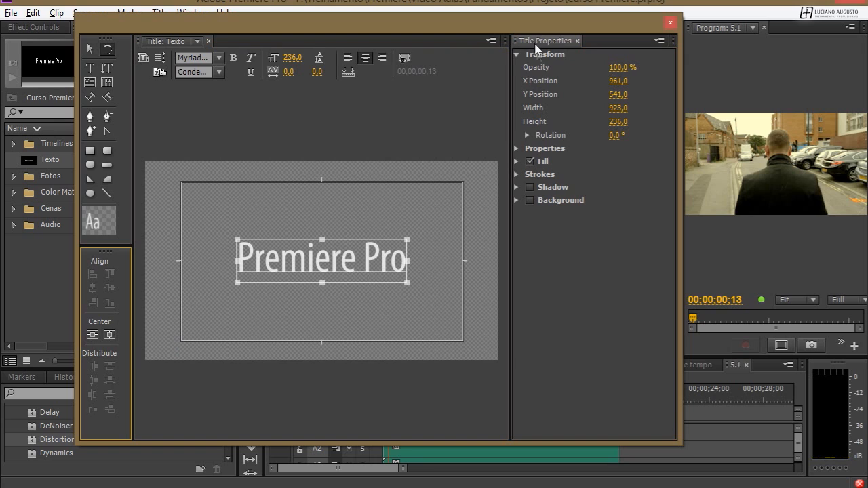
Collapse Transform, expand Properties, and set the text's font style to Regular, centering it in the frame
click(517, 54)
click(516, 67)
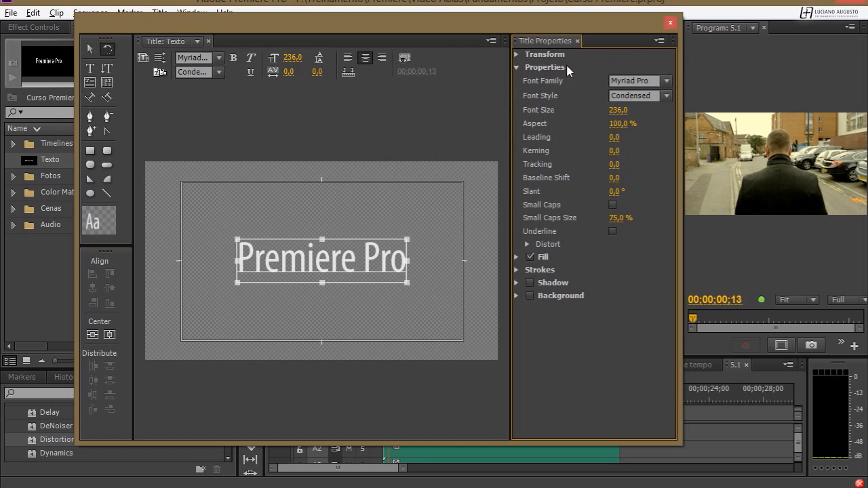
click(665, 97)
click(633, 226)
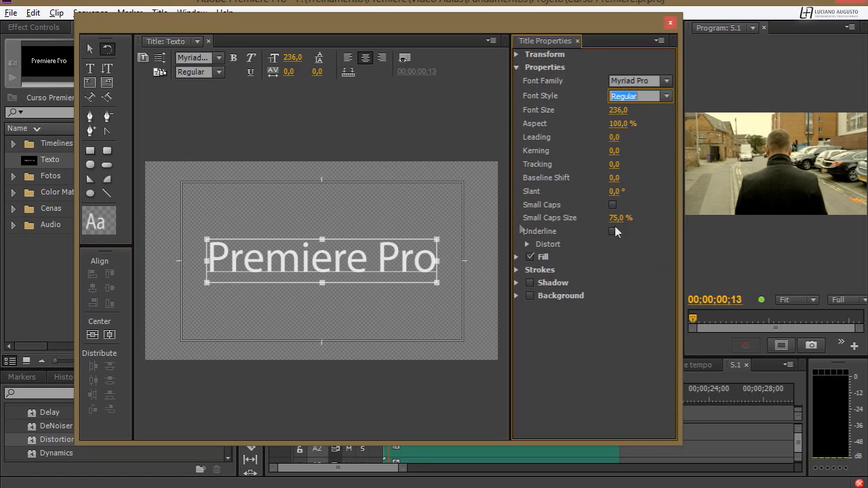
click(110, 337)
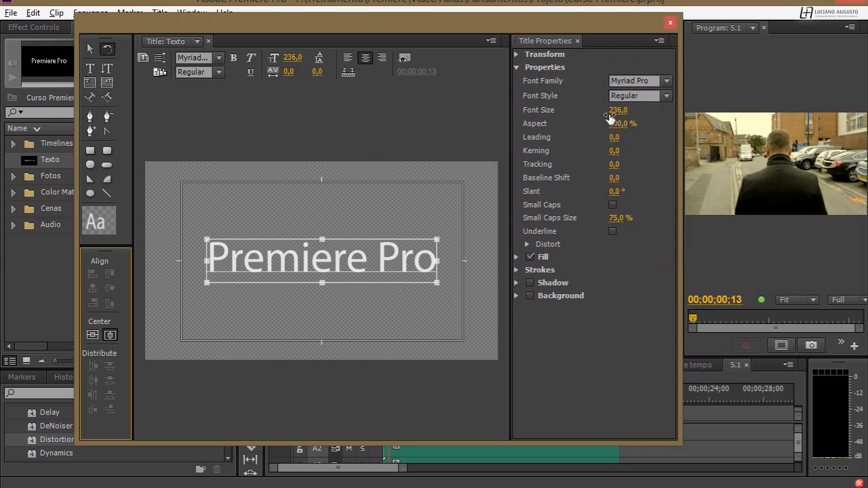
Try different aspect values on the text, including 60%, and restore the aspect to 100%
drag(621, 126, 661, 126)
key(ctrl+z)
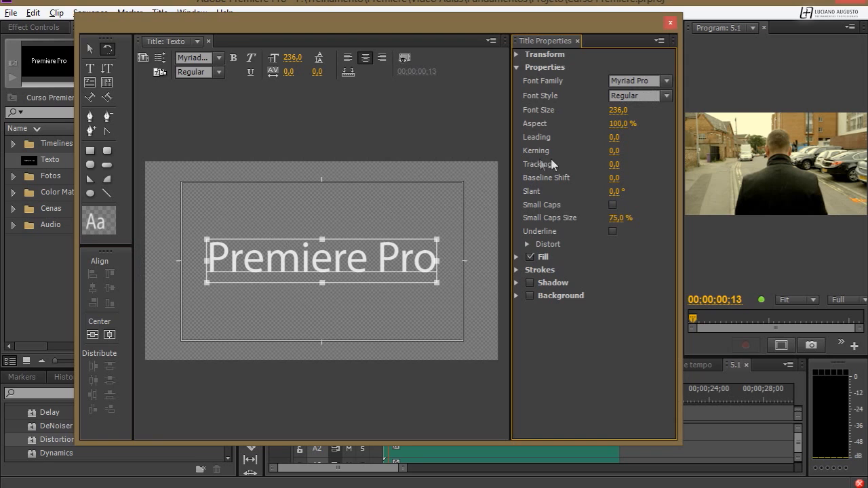
drag(618, 123, 584, 124)
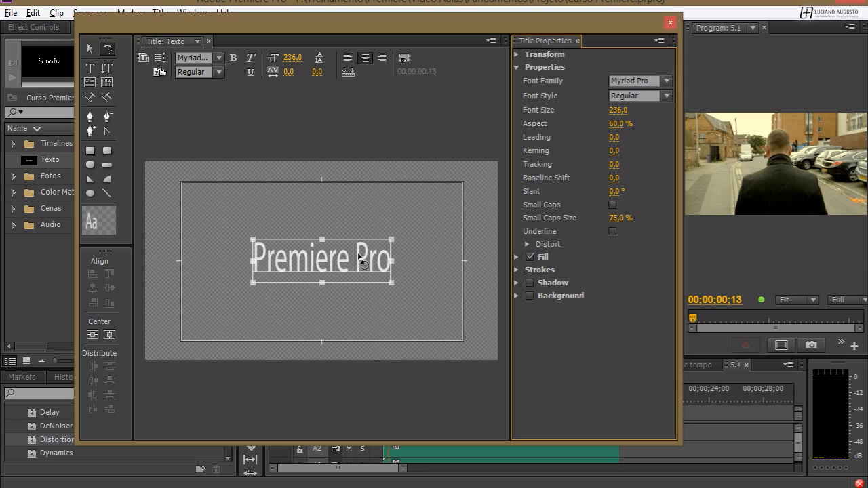
click(617, 123)
text(100)
key(Return)
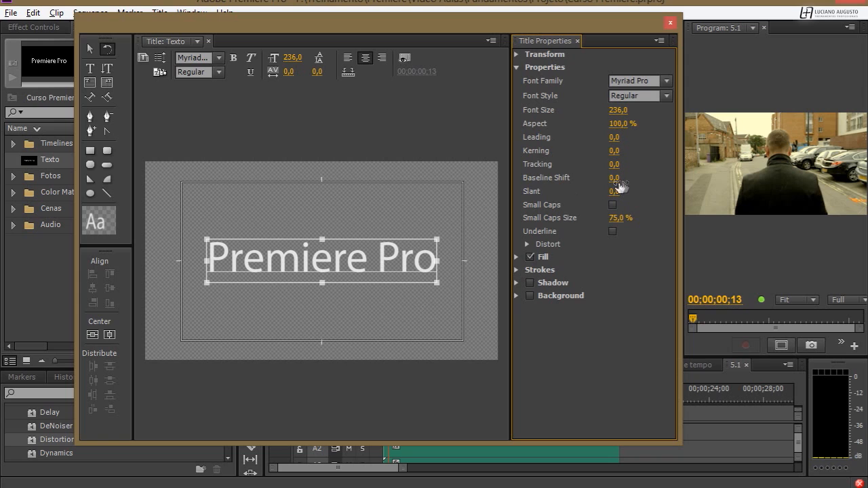
Set the text's baseline shift to 20 and save the project
drag(614, 180, 587, 190)
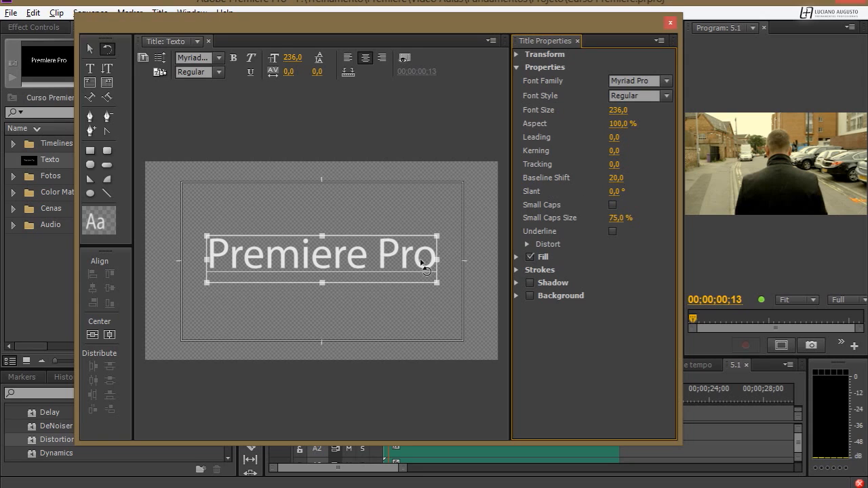
key(ctrl+s)
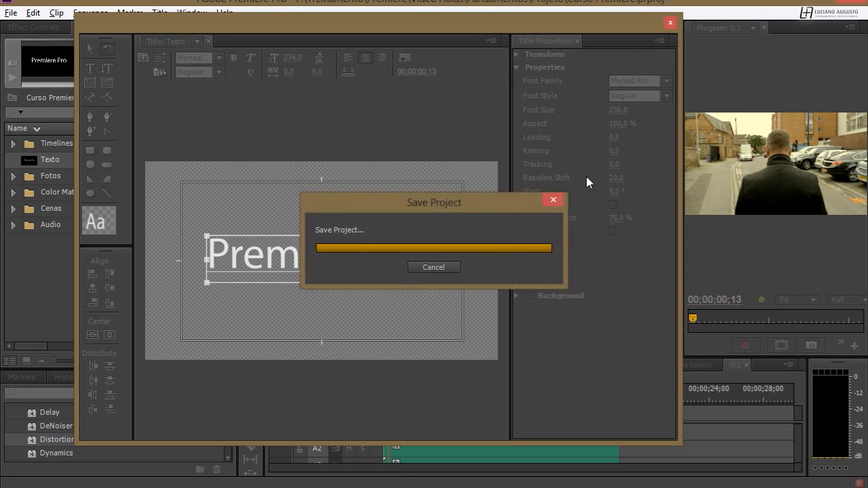
Try a -3° slant on the text and reset the slant to 0°
mouse_move(613, 191)
mouse_down()
mouse_move(637, 192)
mouse_move(606, 193)
mouse_move(621, 194)
mouse_up()
click(620, 192)
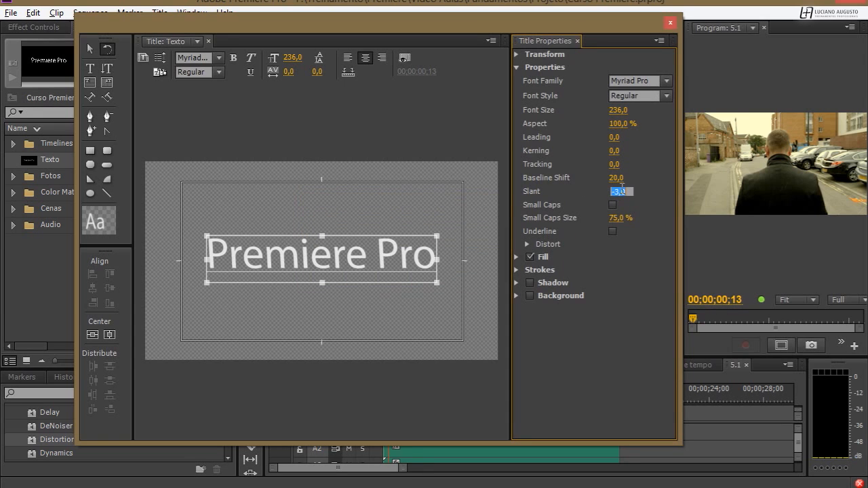
text(0)
key(Return)
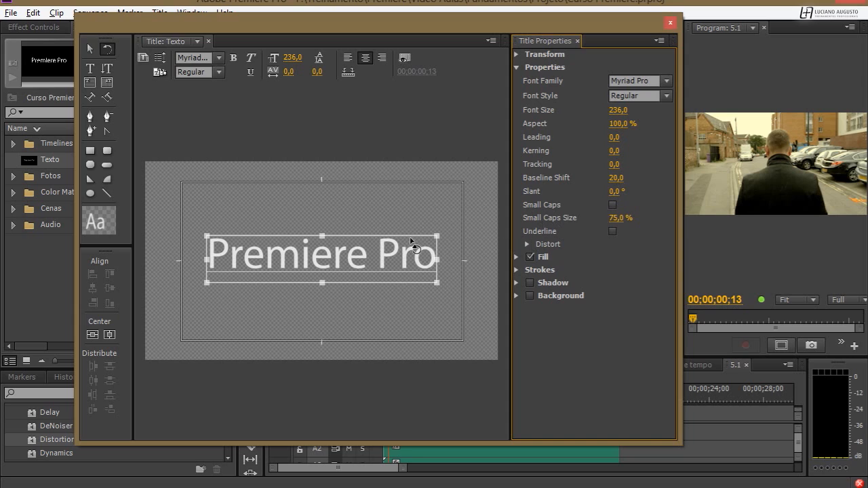
Try Small Caps with its size set to 59% and Underline on the text, leaving both options disabled
click(613, 204)
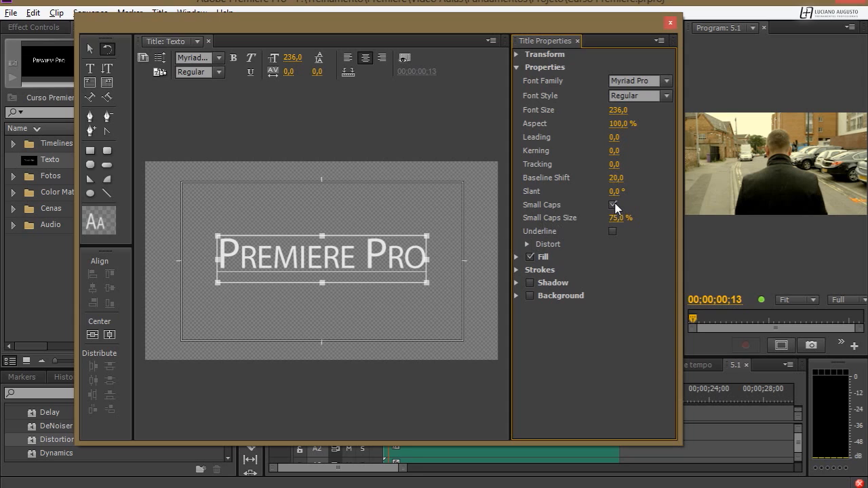
click(615, 204)
click(615, 204)
mouse_move(614, 218)
mouse_down()
mouse_move(596, 218)
mouse_move(624, 218)
mouse_up()
click(612, 205)
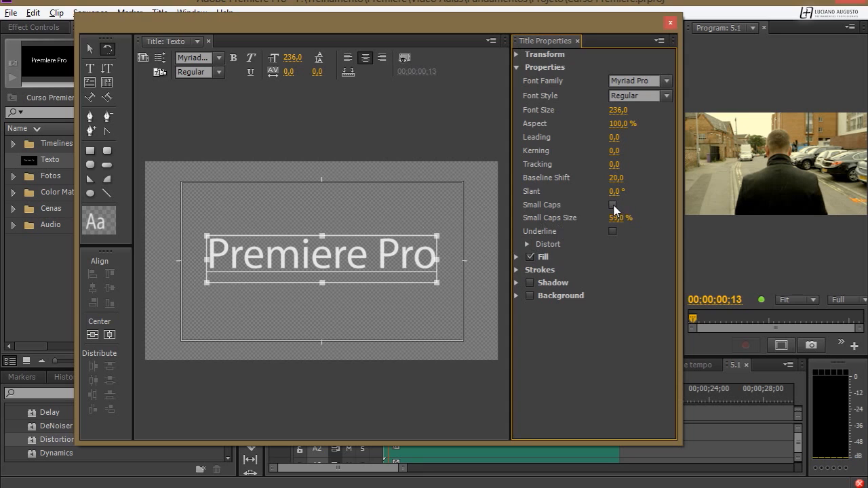
click(613, 231)
click(613, 231)
Try distorting the text with X at 90% and Y at -11%, and reset both distort values to 0%
click(528, 245)
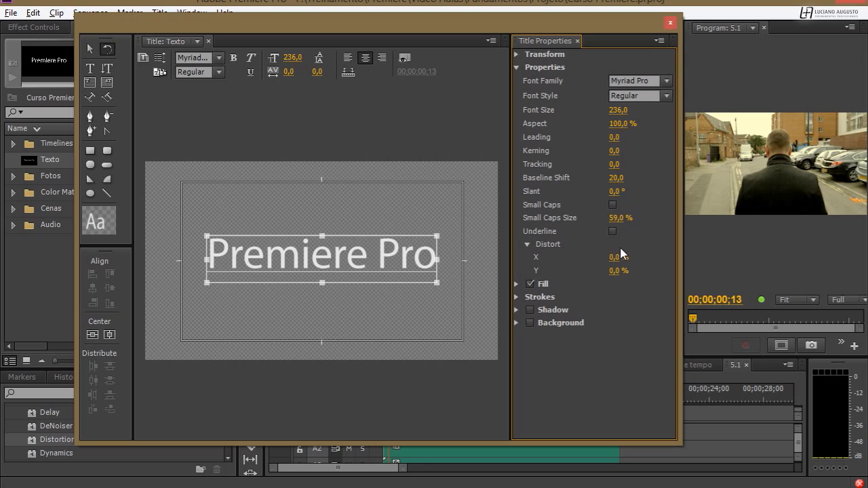
drag(614, 257, 675, 257)
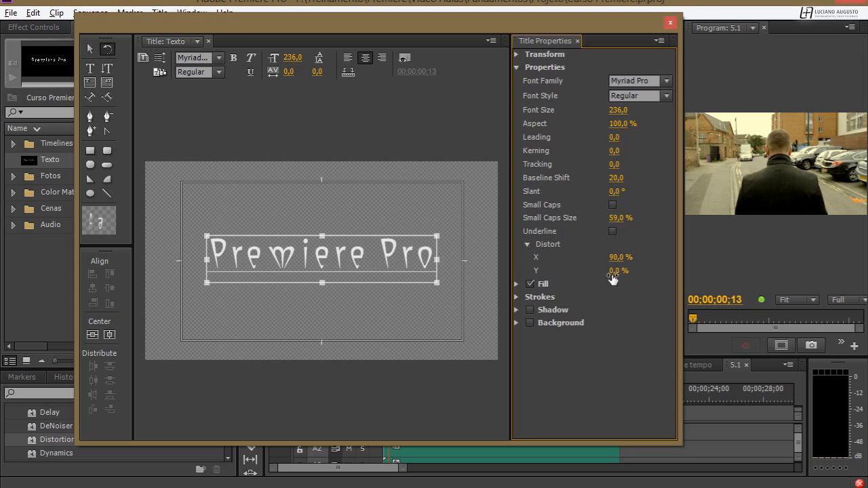
mouse_move(614, 271)
mouse_down()
mouse_move(636, 271)
mouse_move(610, 270)
mouse_move(624, 271)
mouse_up()
click(620, 256)
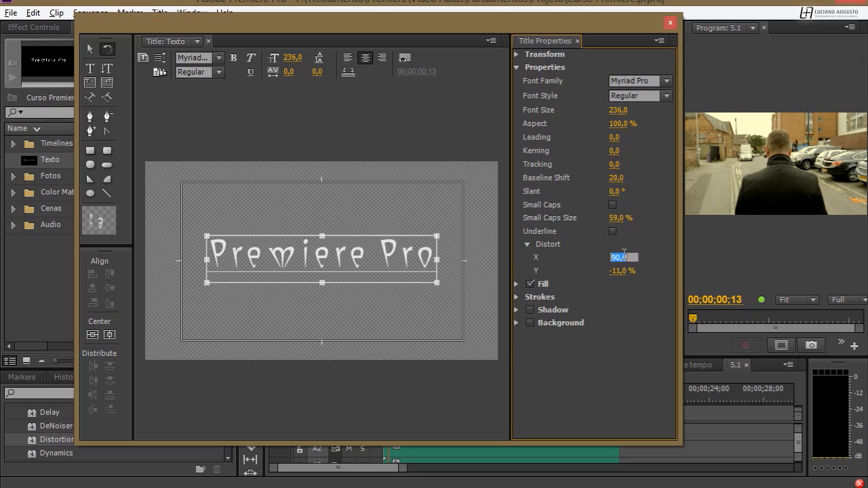
text(0)
key(Tab)
text(0)
key(Return)
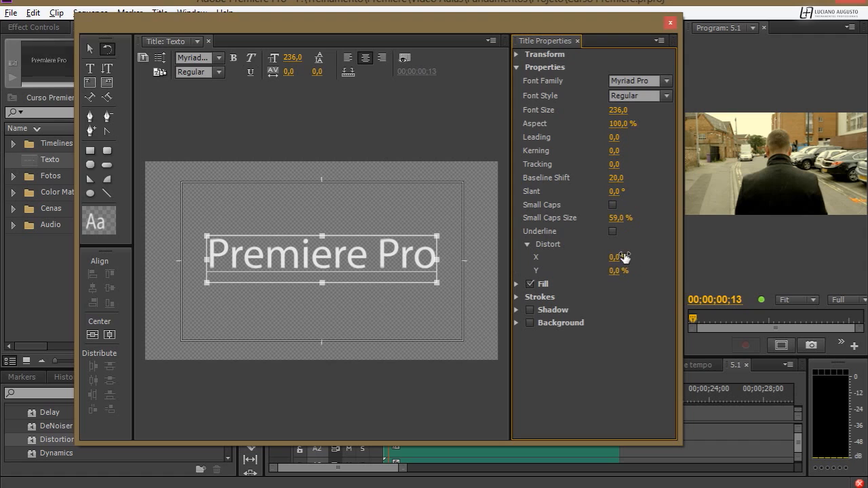
click(527, 245)
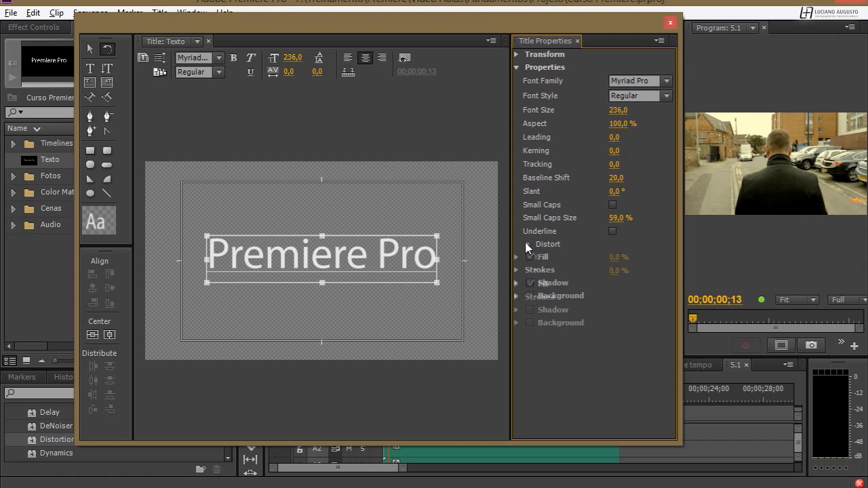
Collapse Properties, review the available fill types, and set the text's solid fill color to black (000000)
click(517, 68)
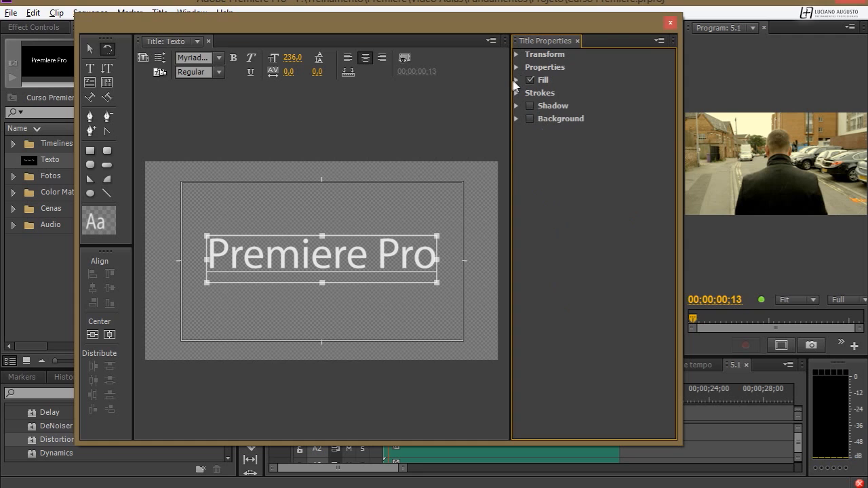
click(515, 80)
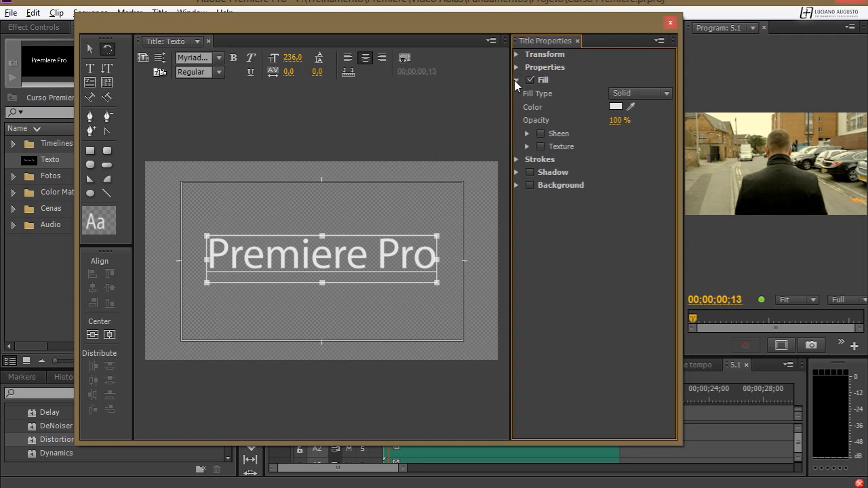
click(631, 93)
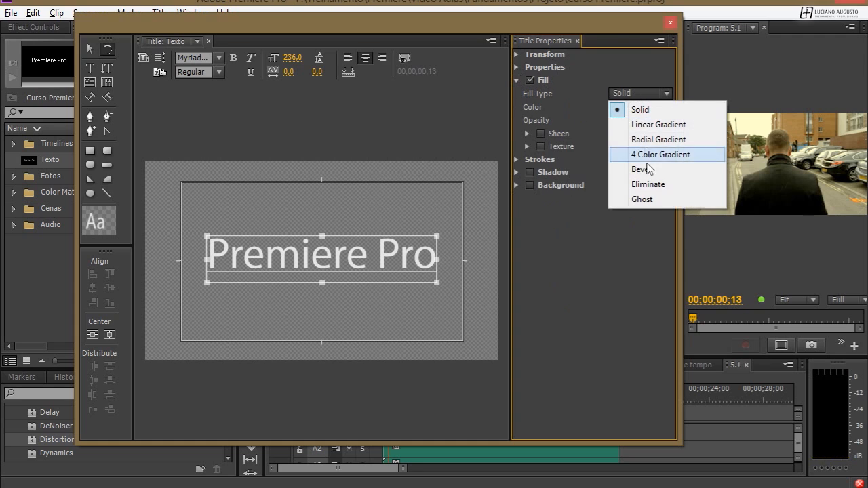
click(608, 63)
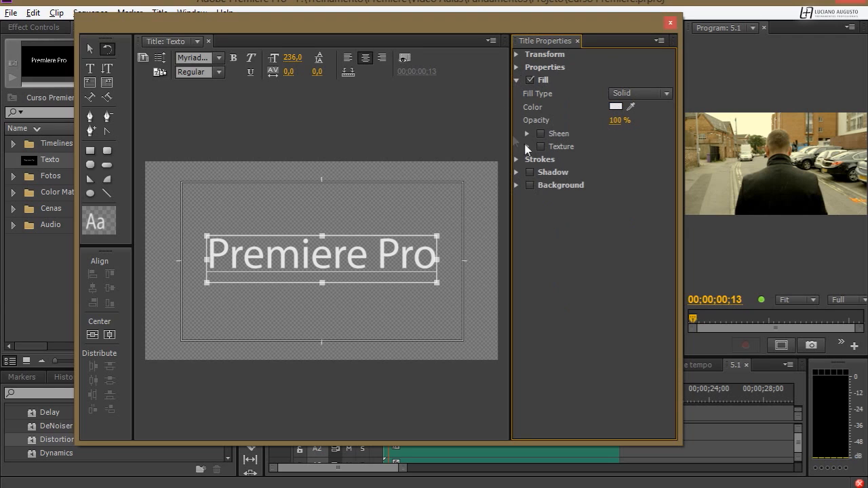
click(615, 107)
drag(452, 185, 461, 176)
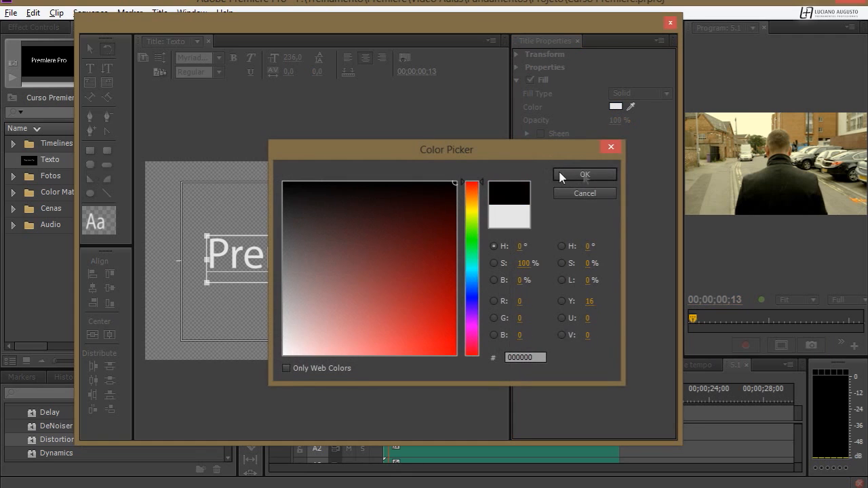
click(584, 175)
Try the fill's Sheen and Texture options, opening the texture image chooser without selecting a file, and disable both
click(541, 135)
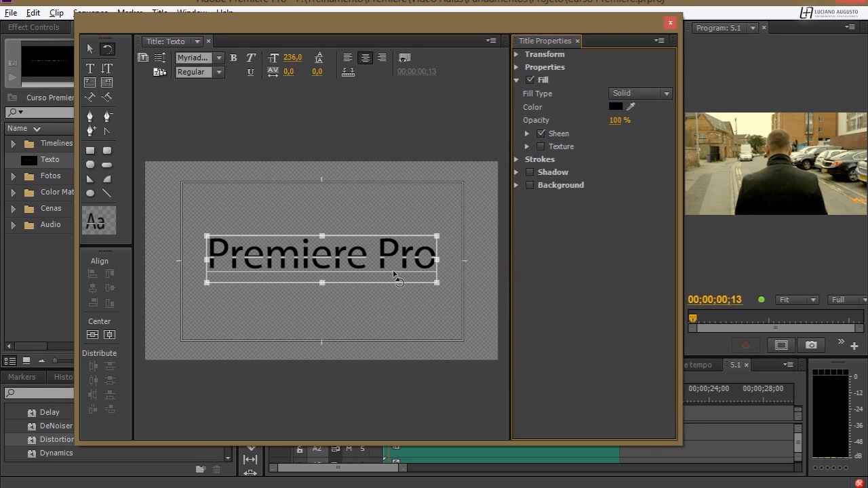
click(541, 135)
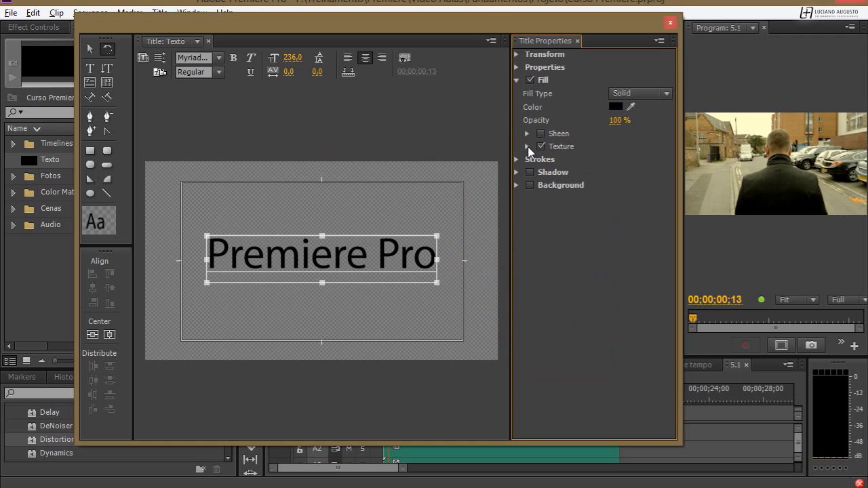
click(528, 147)
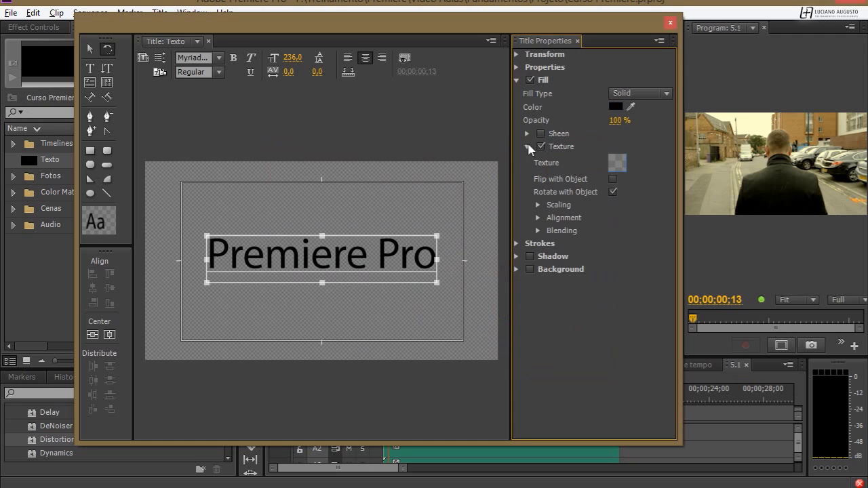
click(612, 166)
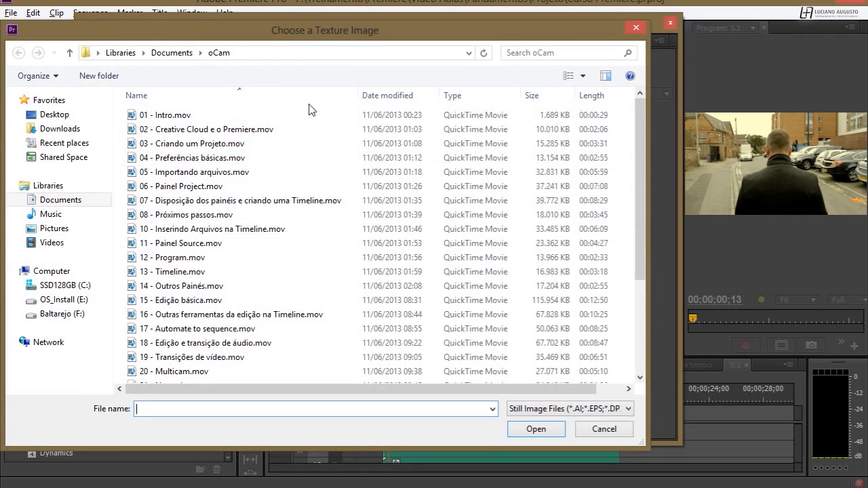
key(Escape)
click(541, 147)
click(527, 146)
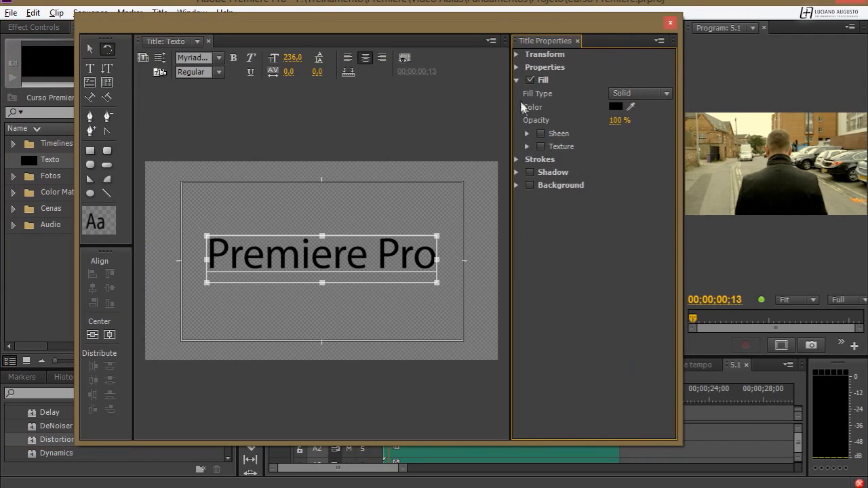
Add an outer stroke to the text with a solid white fill
click(516, 80)
click(516, 93)
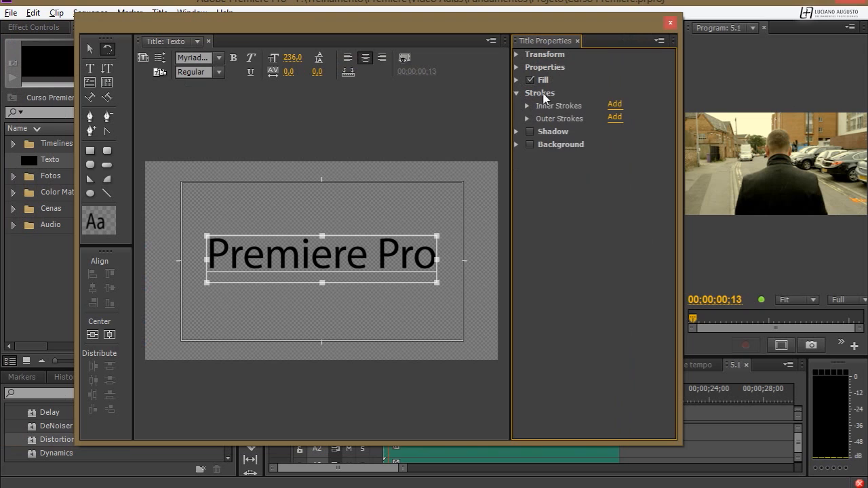
click(614, 116)
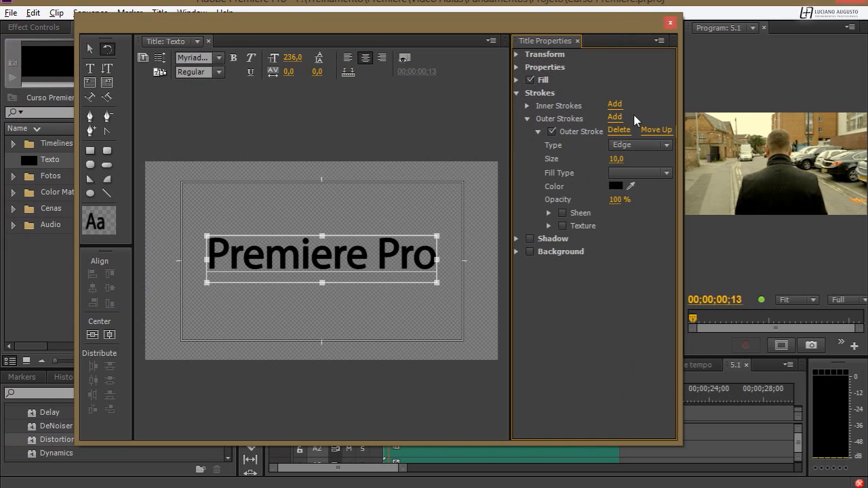
click(621, 173)
click(640, 189)
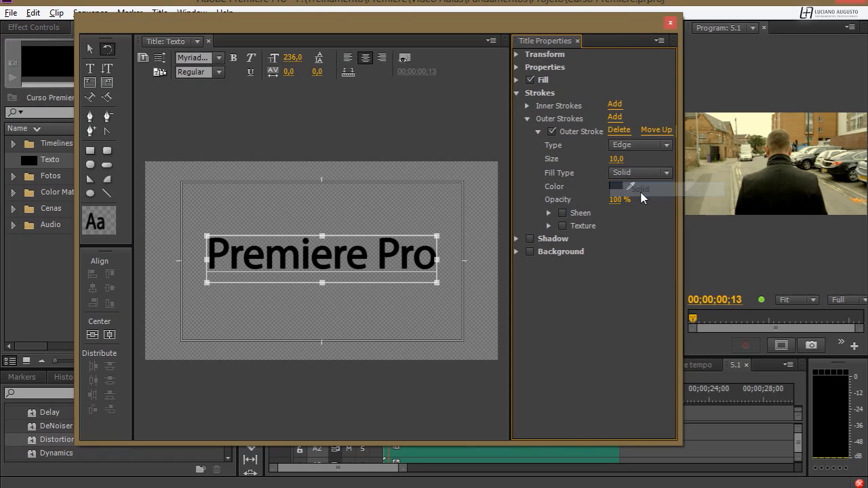
click(619, 188)
mouse_move(430, 254)
mouse_down()
mouse_move(274, 330)
mouse_move(268, 351)
mouse_up()
click(566, 177)
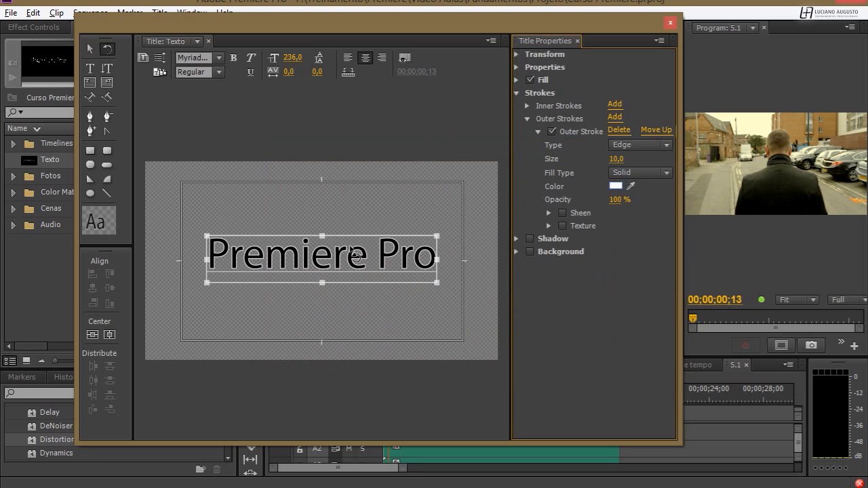
Try the outer stroke at size 19, as Depth, and as Drop Face with magnitude 78, and return its type to Edge
mouse_move(616, 159)
mouse_down()
mouse_move(630, 159)
mouse_move(620, 159)
mouse_up()
click(622, 145)
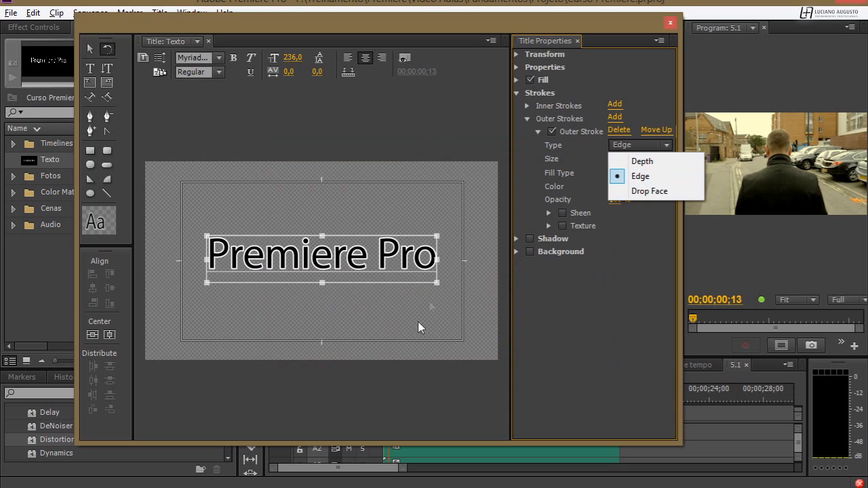
click(640, 161)
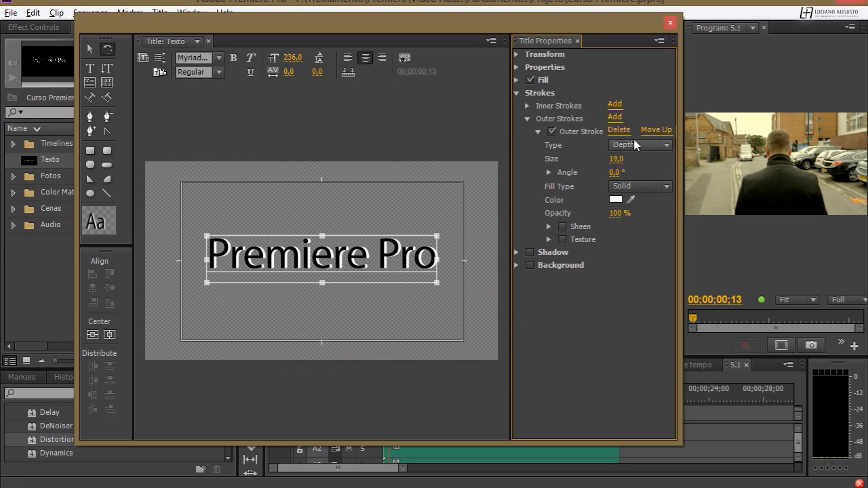
click(635, 145)
click(644, 191)
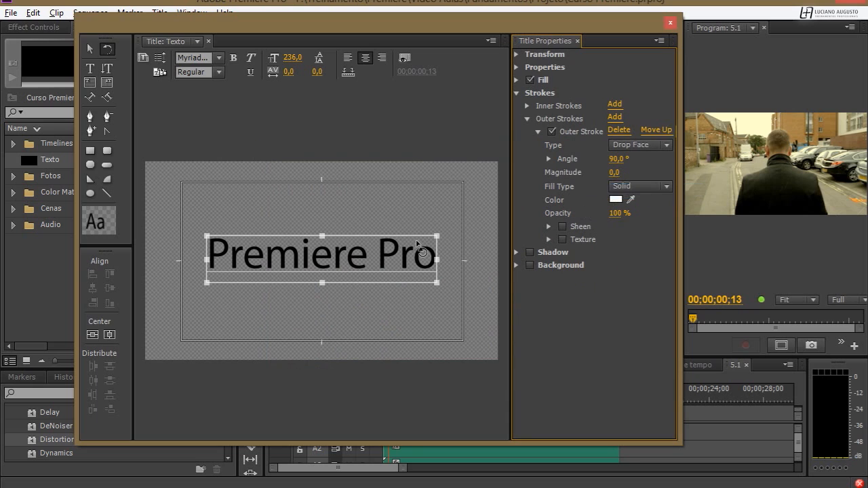
drag(614, 172, 667, 173)
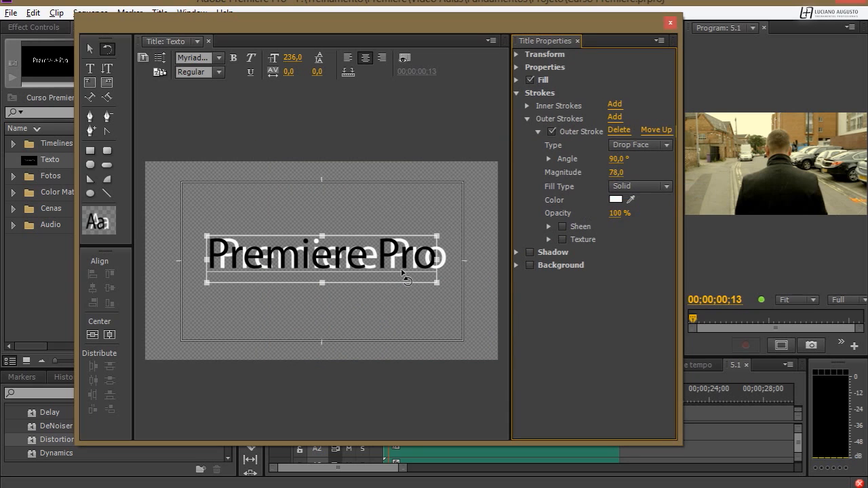
click(622, 144)
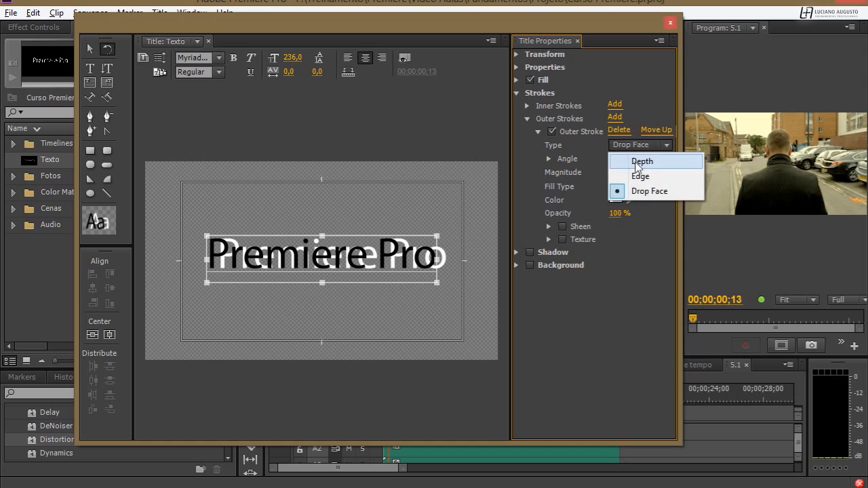
click(635, 175)
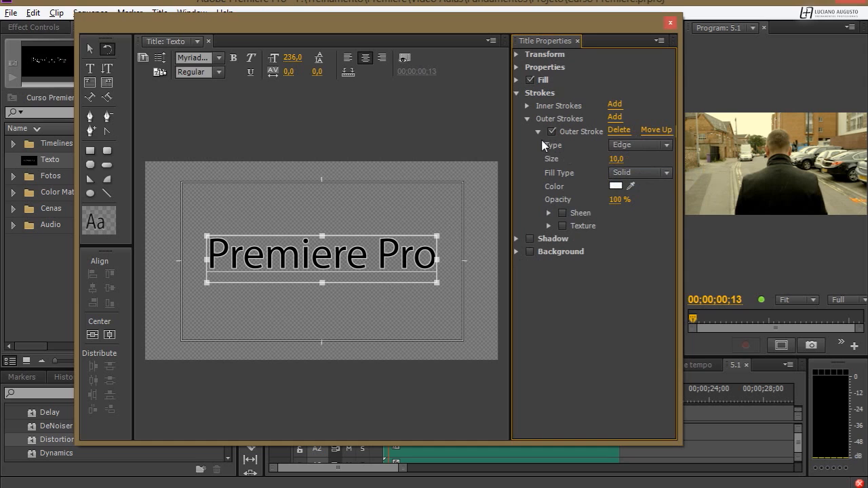
Enable the text's shadow with angle -170°, distance 25, size 17 and spread 81
click(517, 93)
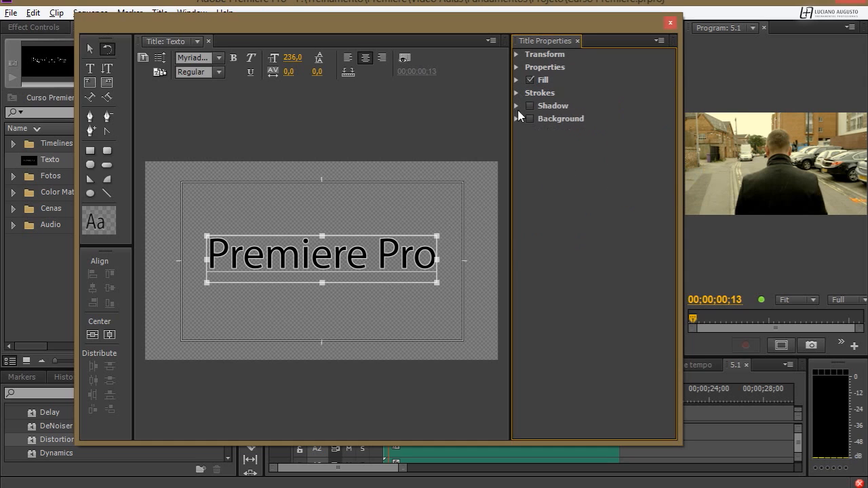
click(530, 106)
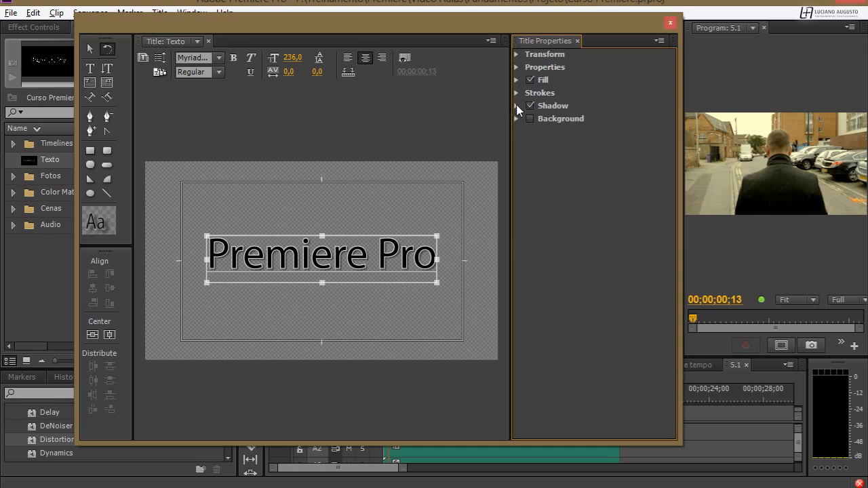
click(516, 106)
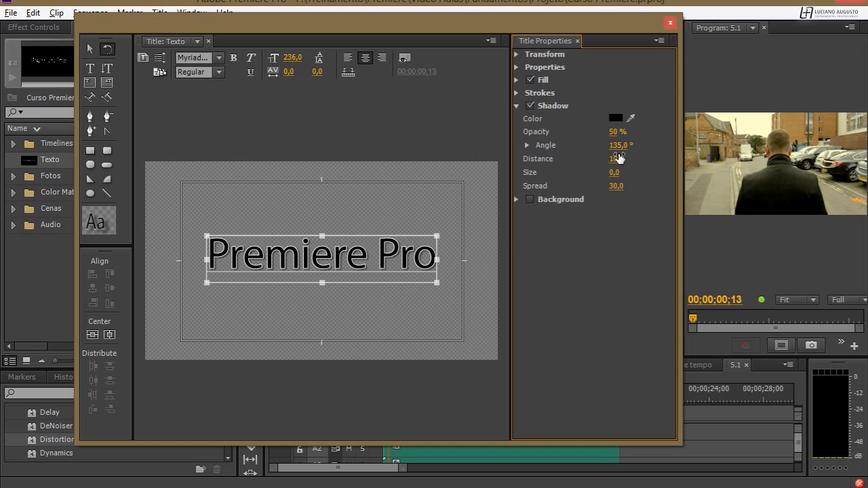
mouse_move(619, 158)
mouse_down()
mouse_move(637, 158)
mouse_move(621, 146)
mouse_move(621, 173)
mouse_up()
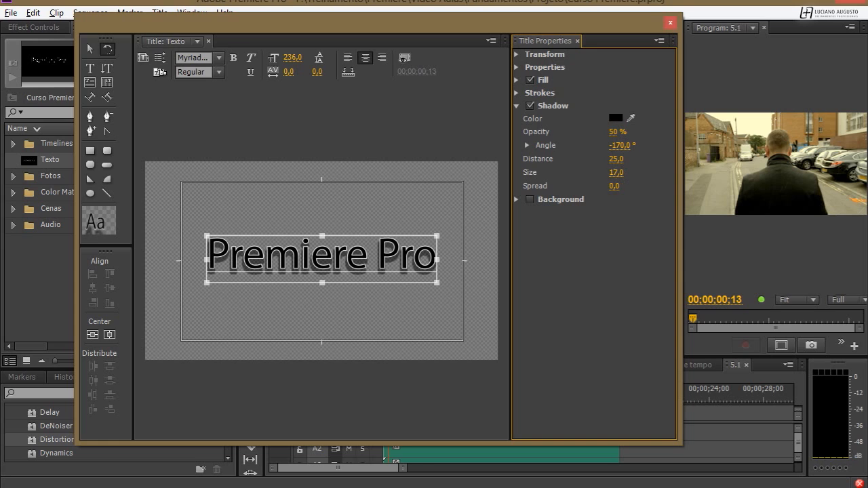
drag(616, 185, 620, 186)
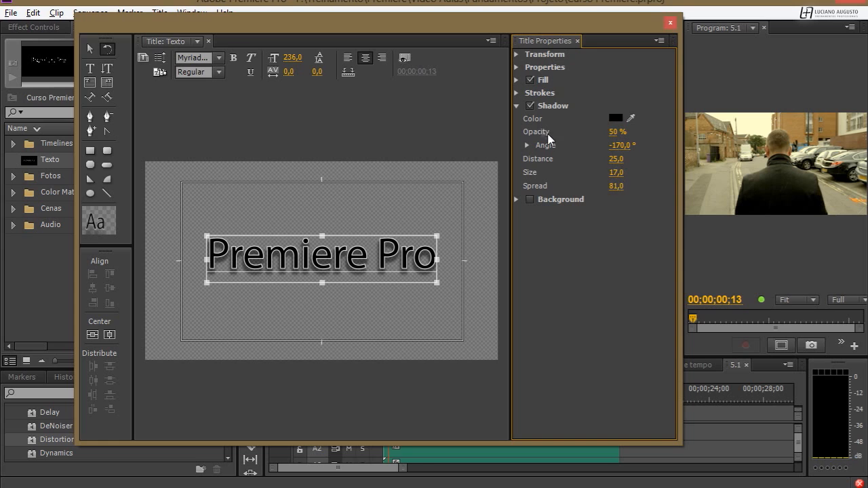
click(516, 107)
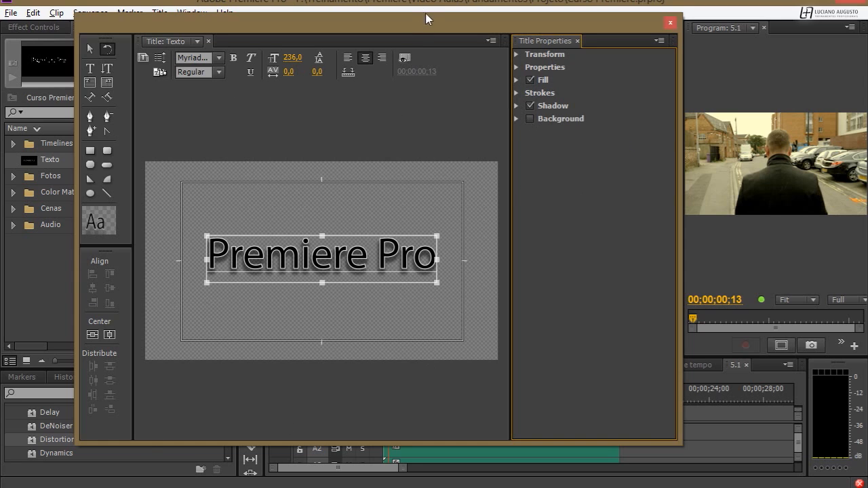
Preview the text over the video frame, and try a solid title background with Sheen toggled on and off
click(404, 59)
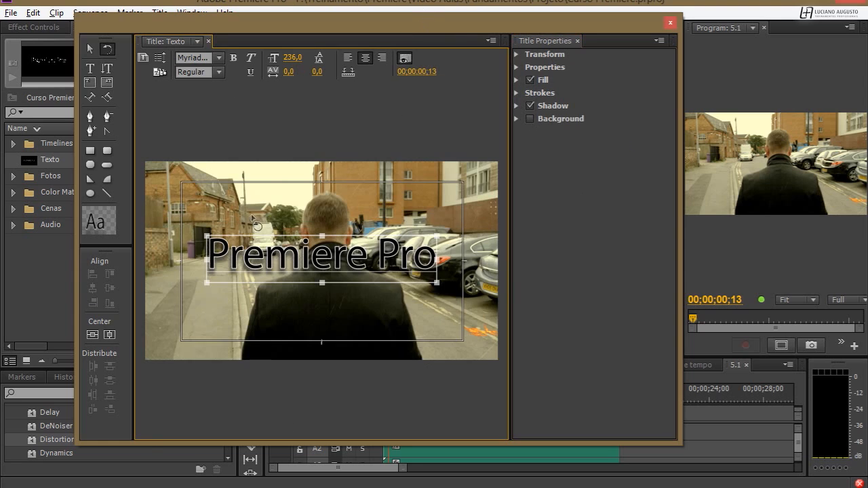
click(404, 59)
click(529, 119)
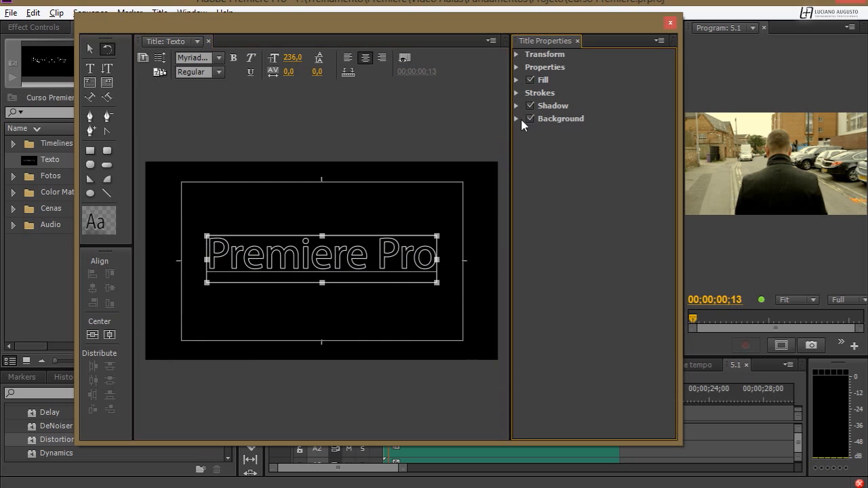
click(520, 118)
click(618, 132)
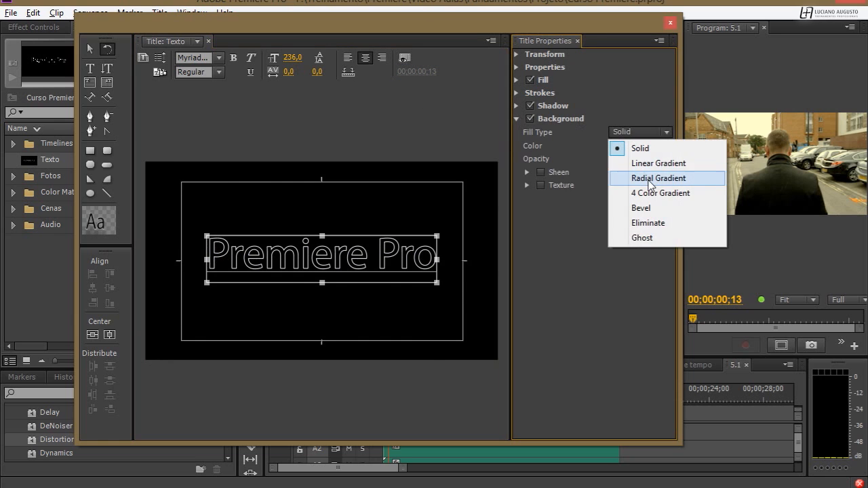
click(661, 149)
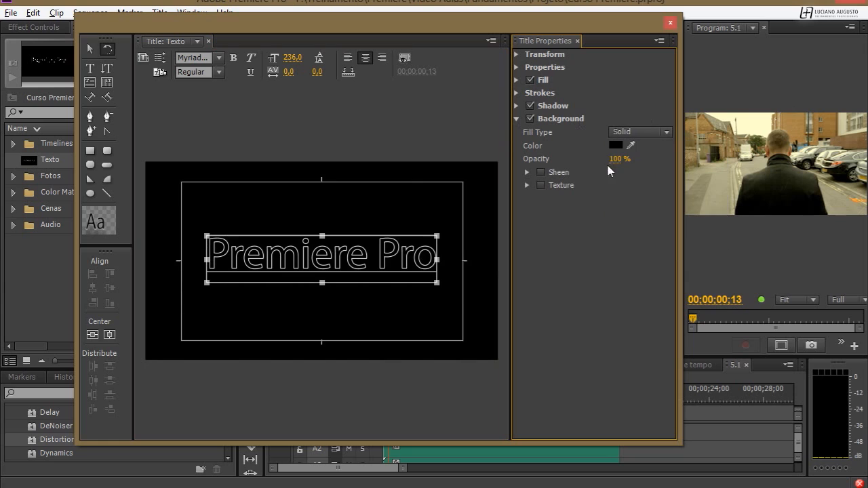
click(540, 172)
click(541, 172)
Try the fish image "= 154 as Smart Object-1.jpg" from Pictures > Diversas as the background texture, and disable both texture and background
click(528, 186)
click(612, 201)
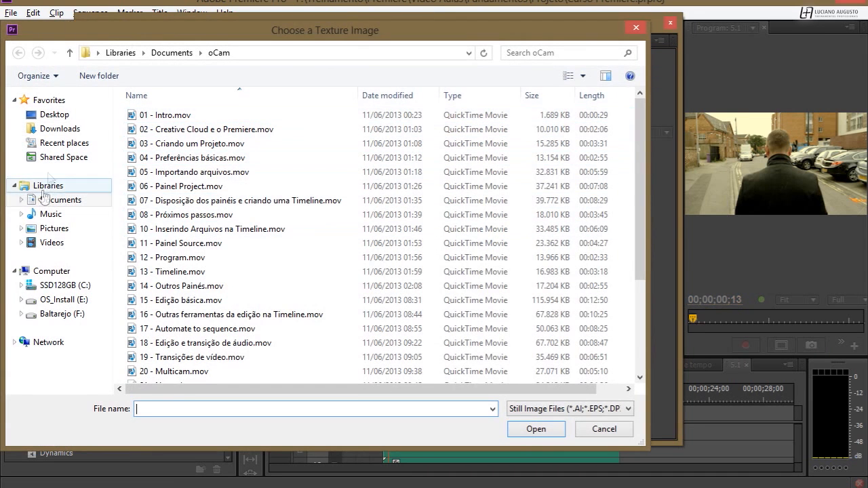
click(53, 228)
double_click(154, 133)
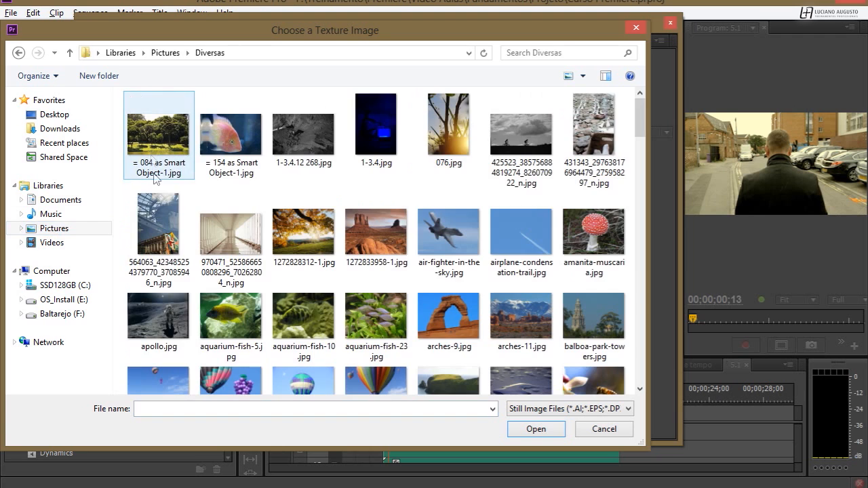
click(220, 133)
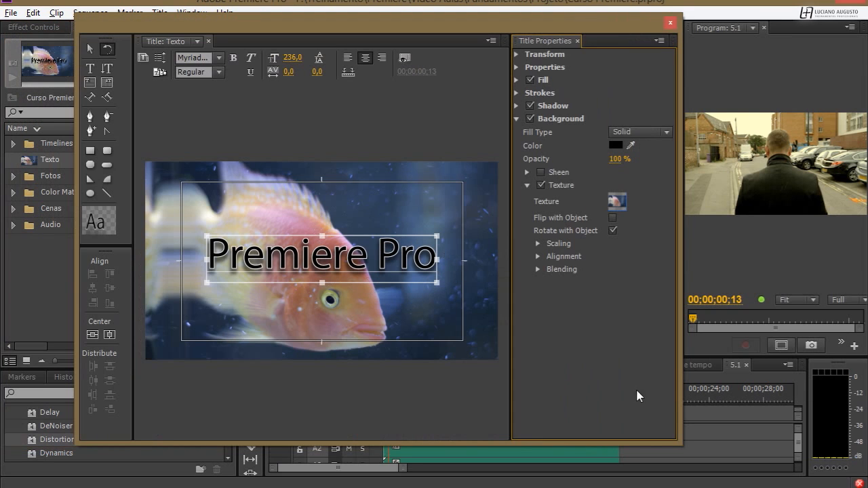
click(541, 186)
click(530, 119)
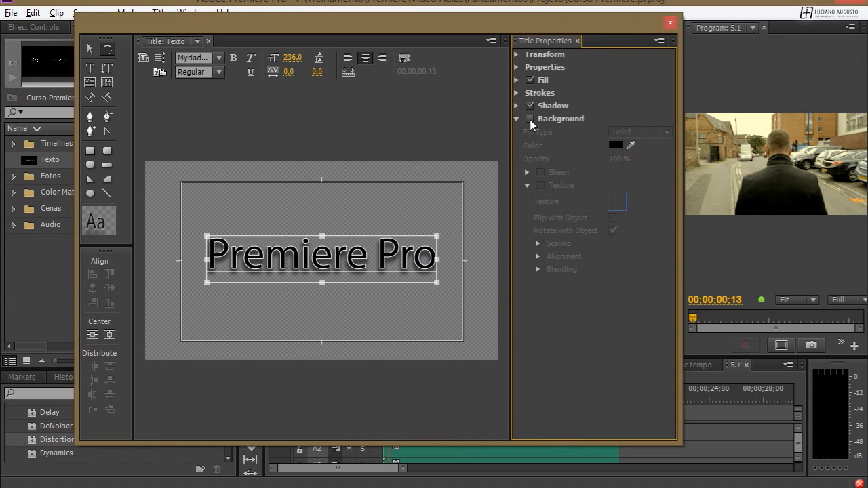
click(519, 120)
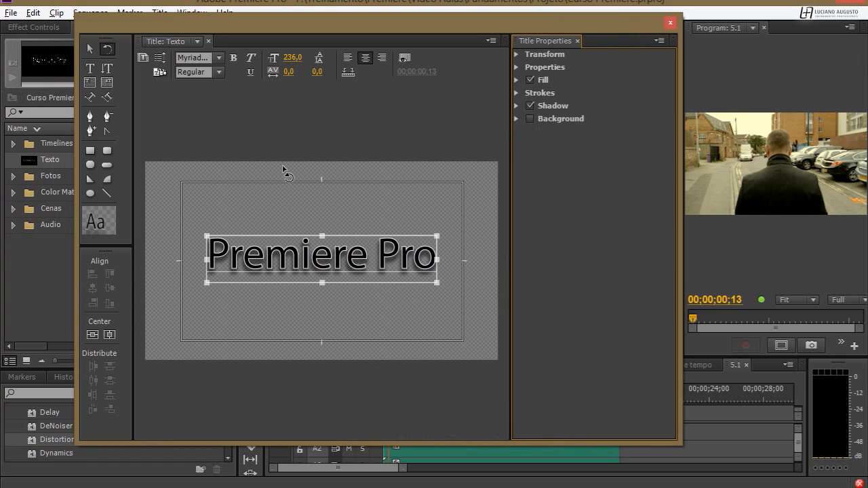
Close the title editor and place the Texto title at the start of track V2, enlarging the timeline and program preview
click(671, 23)
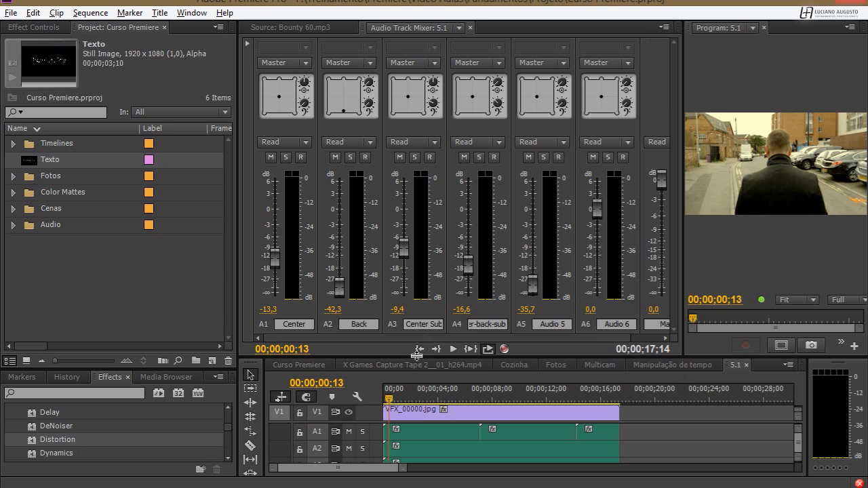
drag(416, 357, 411, 261)
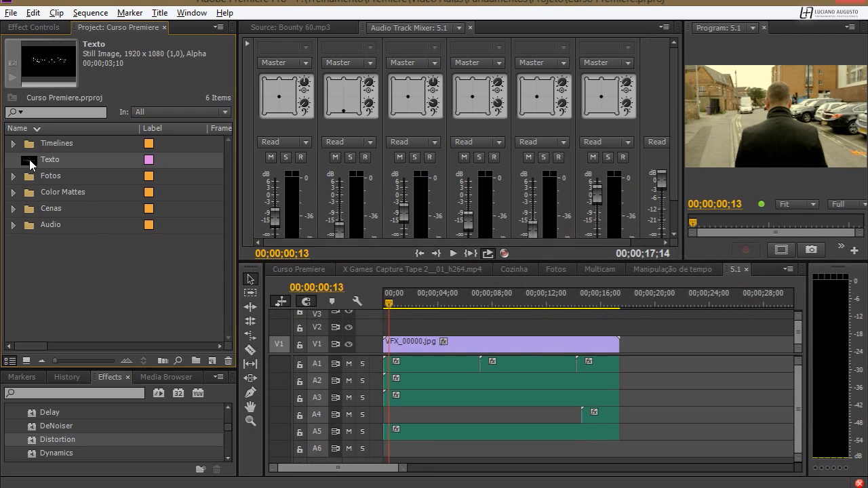
drag(29, 160, 410, 315)
click(413, 302)
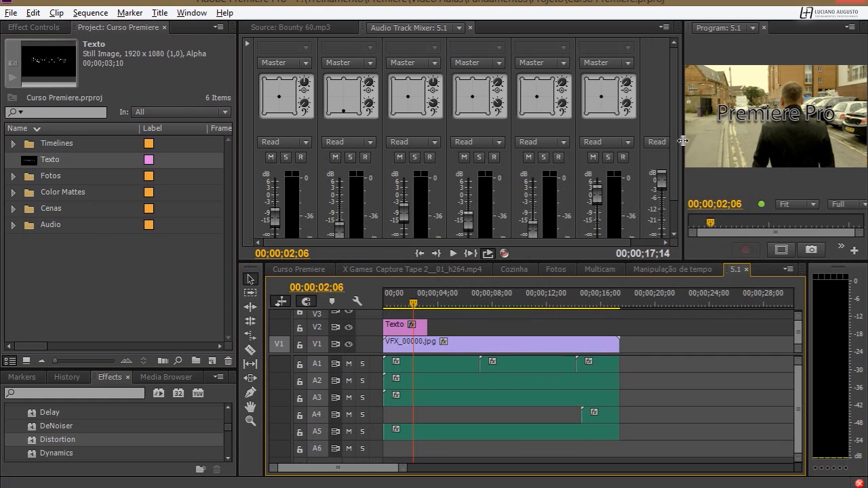
drag(682, 141, 407, 121)
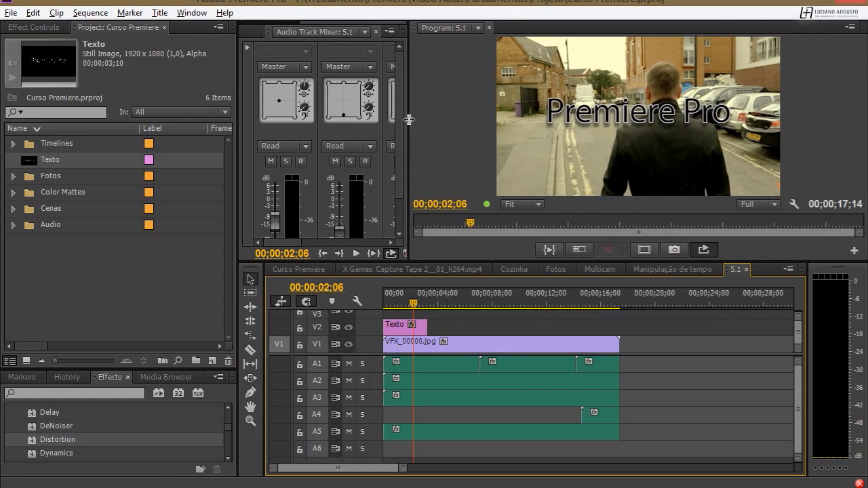
Extend the end of the Texto clip on V2 to just before 12 seconds
double_click(424, 324)
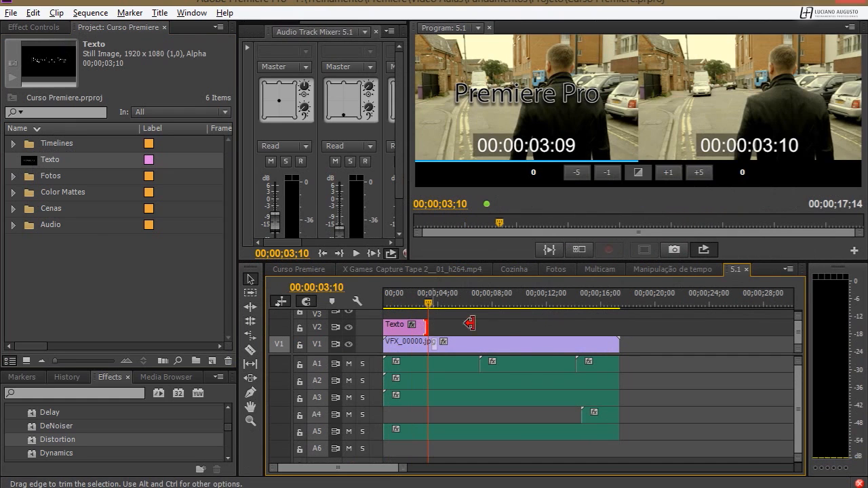
drag(469, 324, 541, 325)
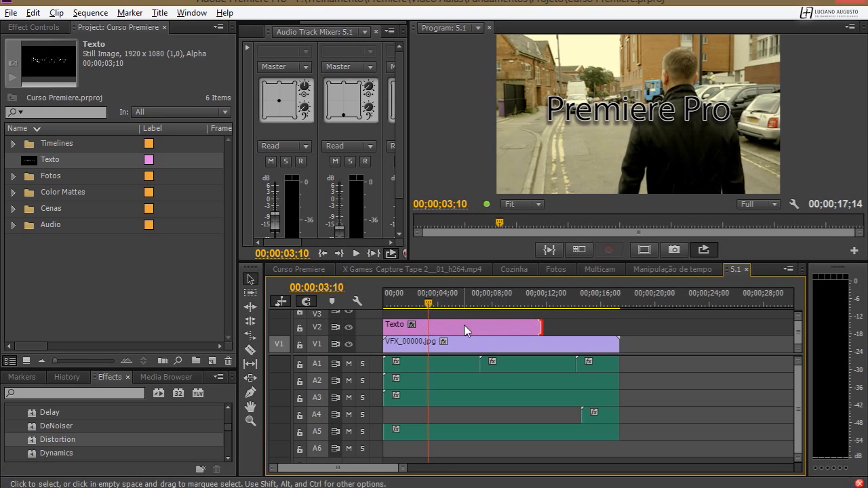
mouse_move(428, 303)
mouse_down()
mouse_move(484, 304)
mouse_move(426, 305)
mouse_up()
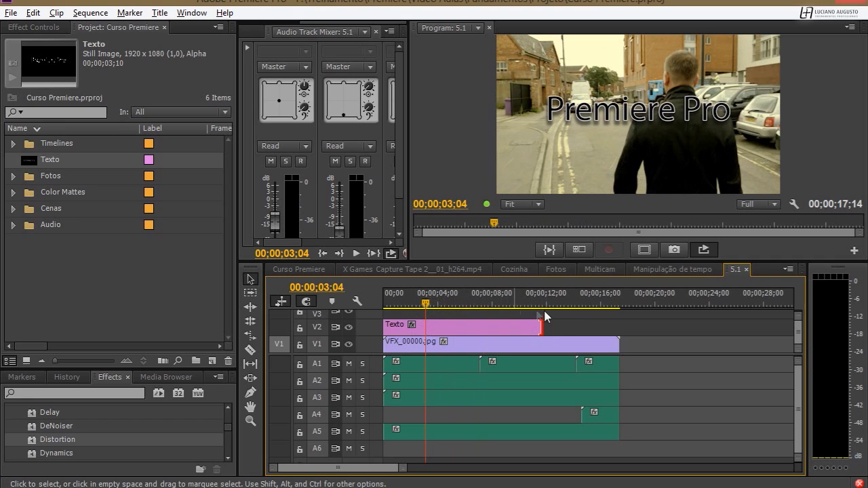
Try placing a second copy of Texto after the first one on V2, and delete it
drag(32, 156, 543, 332)
click(562, 331)
key(Delete)
Duplicate the Texto title in the project and rename the copy as "Texto 2"
click(28, 165)
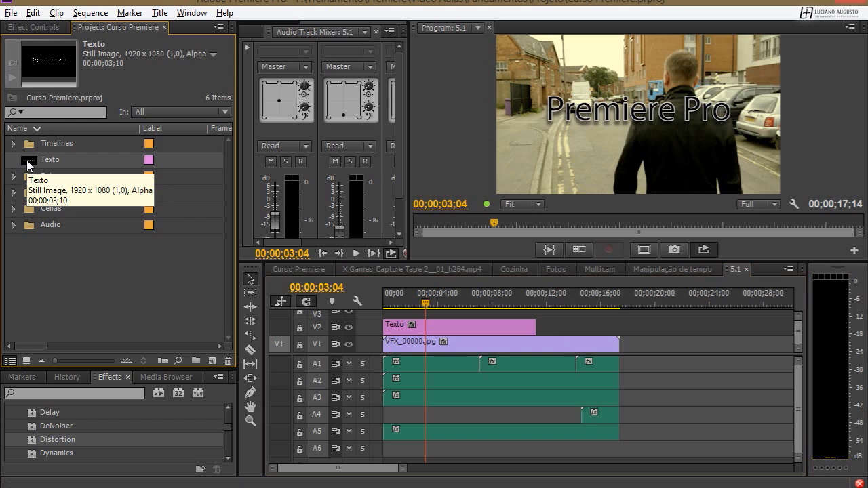
key(ctrl+v)
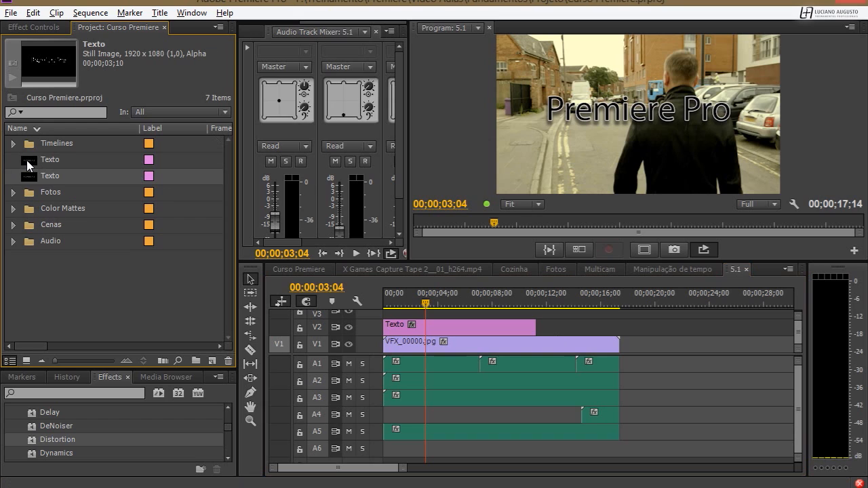
click(60, 178)
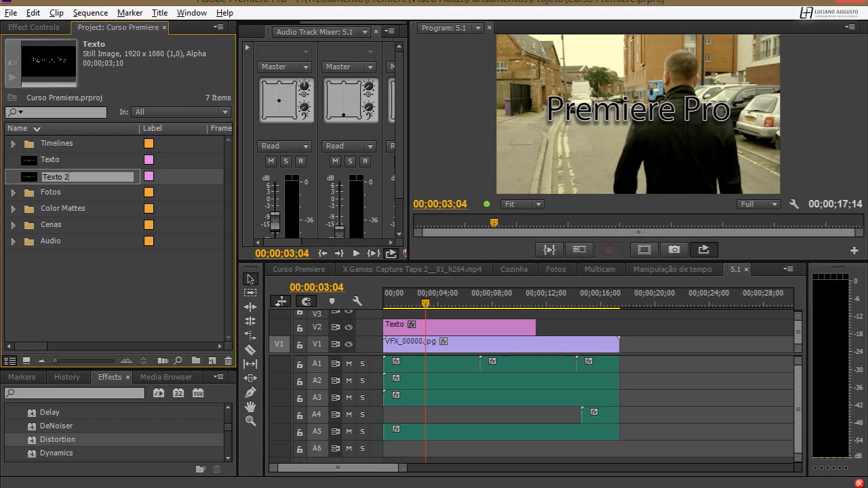
click(56, 252)
Replace the text of the Texto 2 title with "Adobe" and close the title editor
double_click(29, 176)
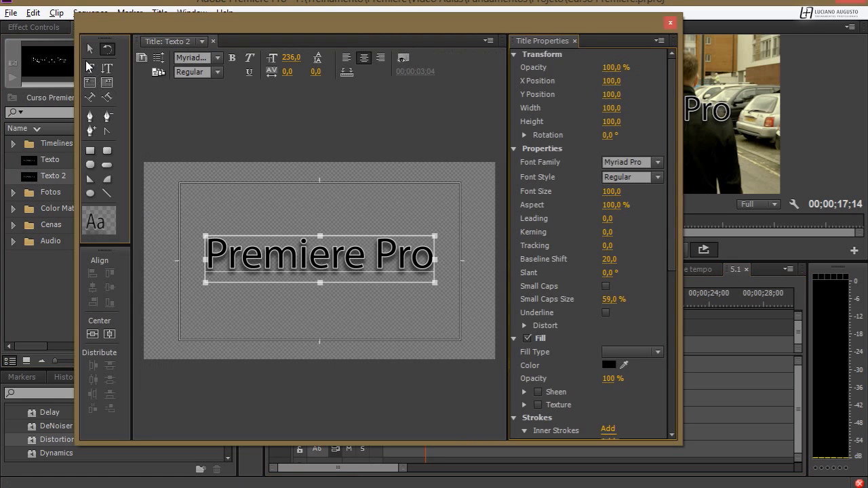
click(91, 69)
drag(215, 268, 436, 288)
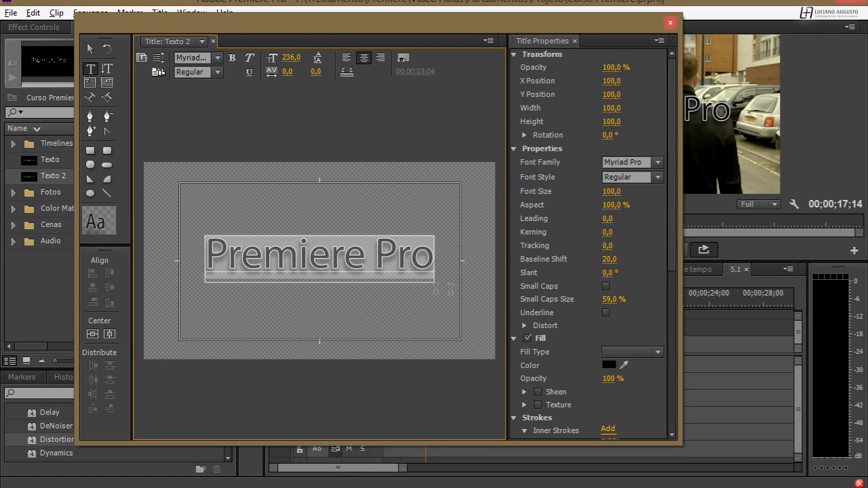
text(Adobe)
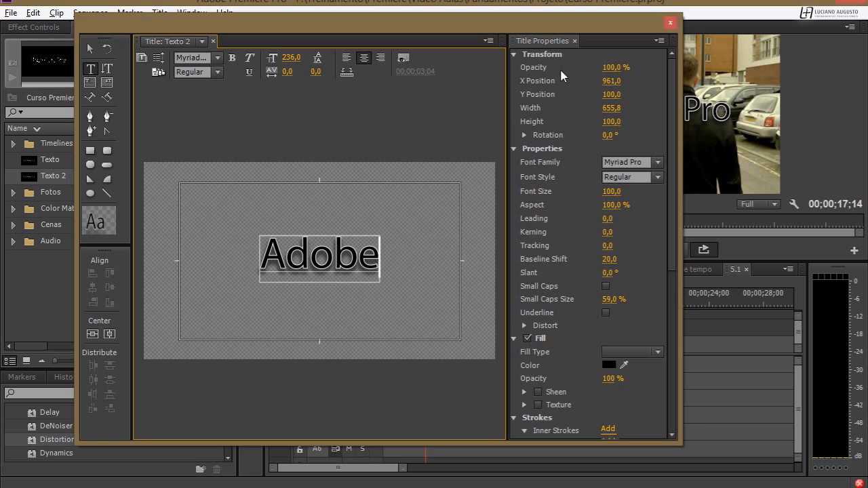
click(670, 23)
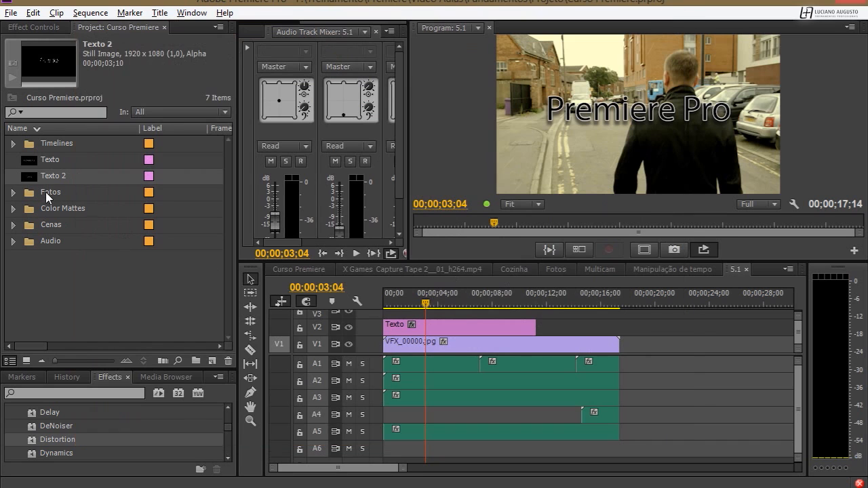
Place Texto 2 at the start of V2 over the beginning of Texto, and add the default transition between them with only V2 targeted
drag(30, 175, 389, 328)
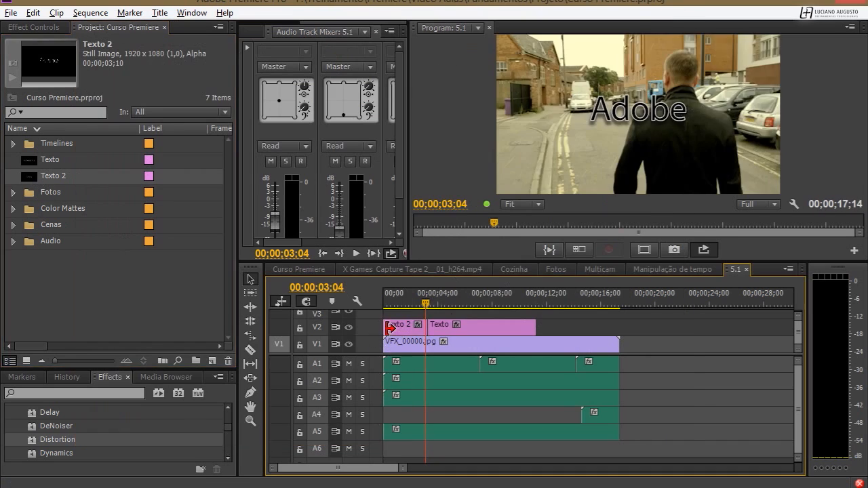
drag(426, 305, 429, 306)
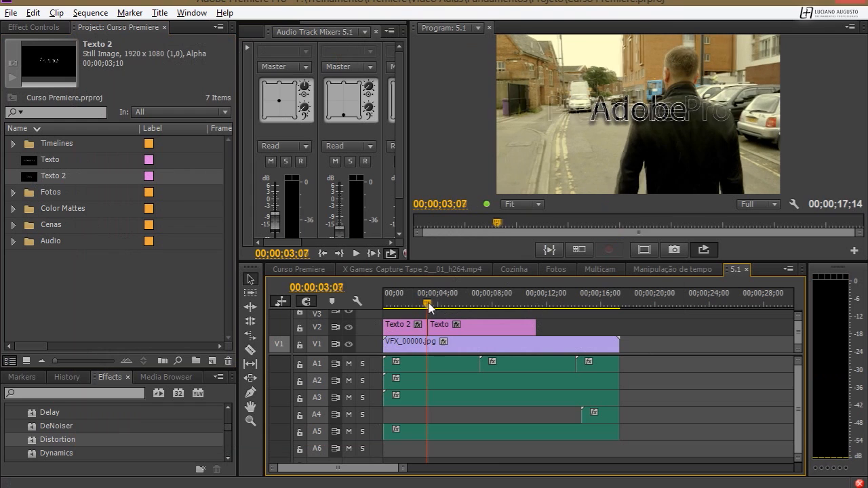
click(318, 328)
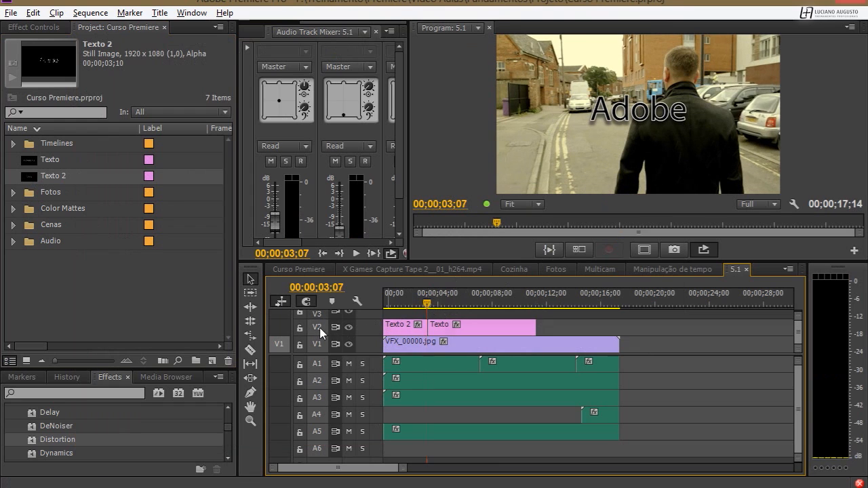
click(317, 345)
key(ctrl+d)
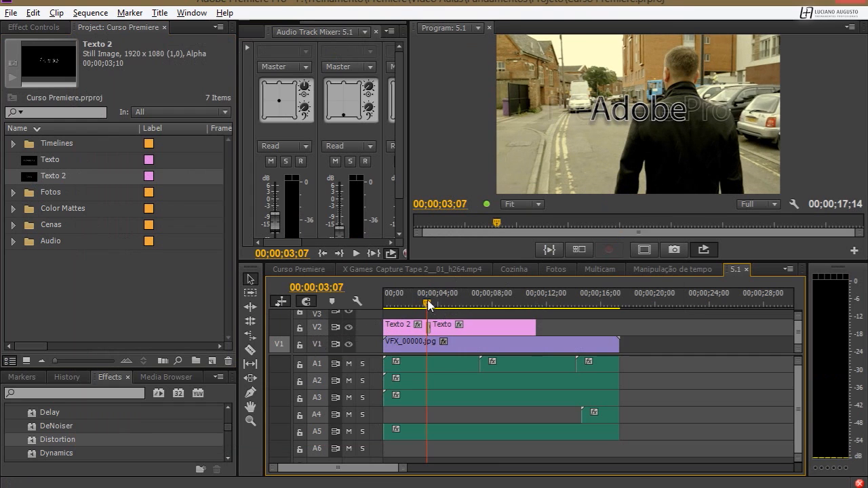
Play back the transition between the Texto 2 and Texto titles
drag(428, 303, 424, 303)
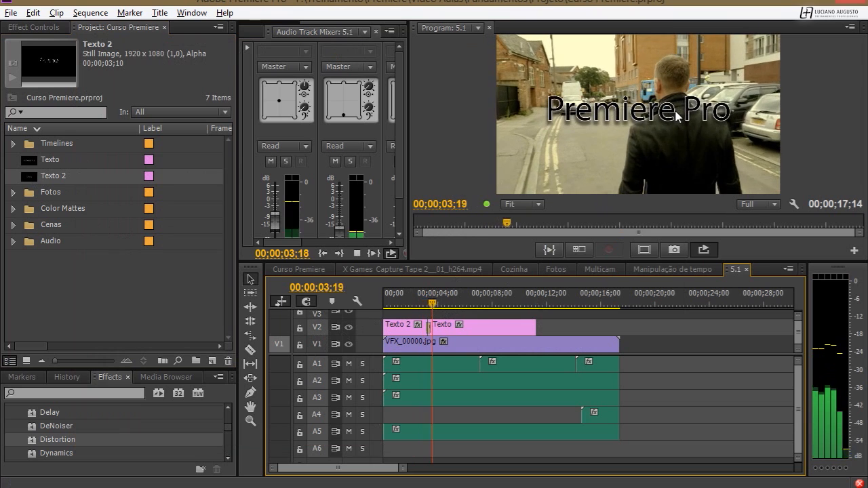
key(space)
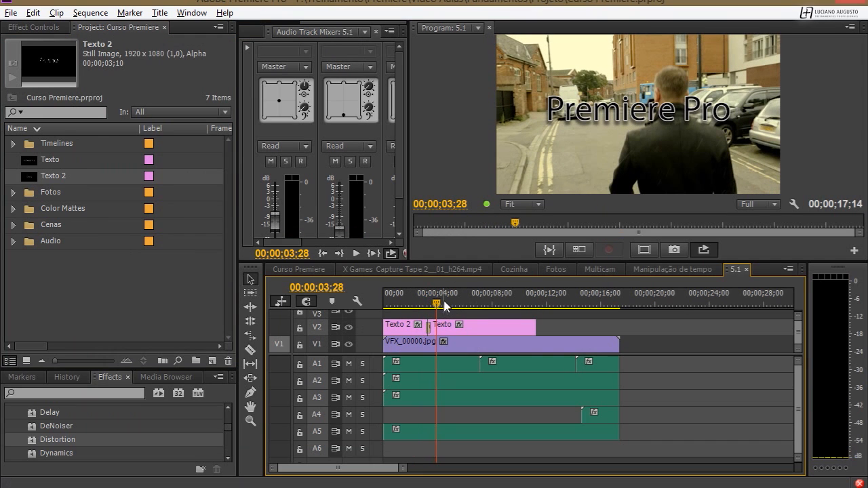
mouse_move(440, 304)
mouse_down()
mouse_move(428, 302)
mouse_move(440, 304)
mouse_up()
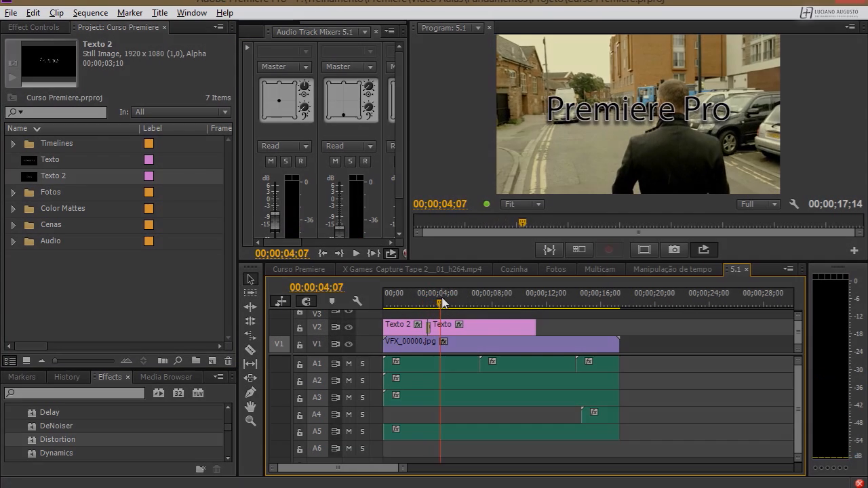